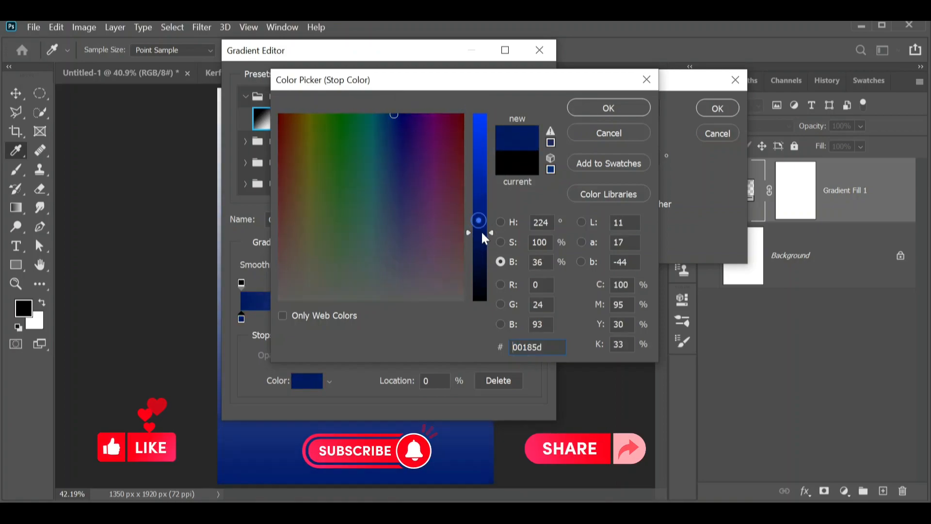
Set the gradient's start stop to dark blue #00185d and its end stop to purple #6000ff
{"action": "left_click", "coordinate": [596, 104]}
{"action": "left_click", "coordinate": [534, 321]}
{"action": "left_click", "coordinate": [315, 382]}
{"action": "left_click_drag", "start_coordinate": [387, 173], "coordinate": [415, 119]}
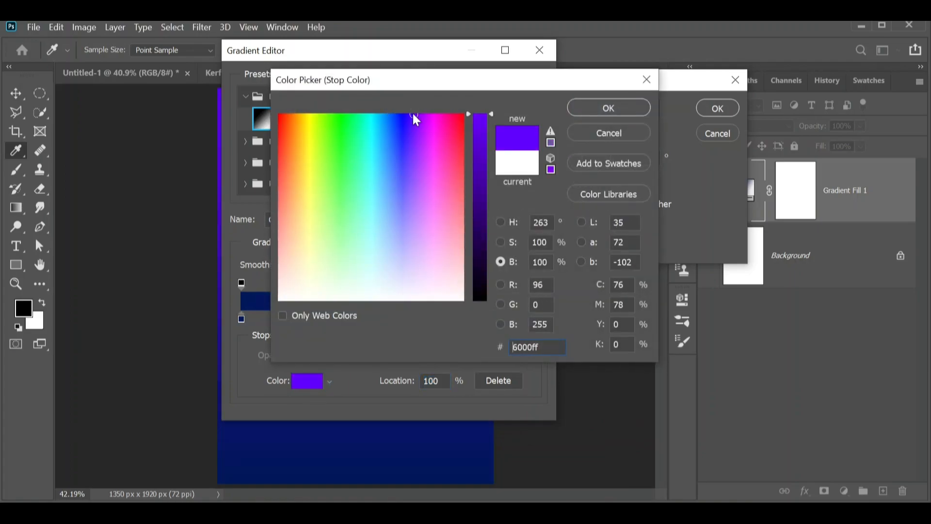
{"action": "left_click", "coordinate": [581, 111]}
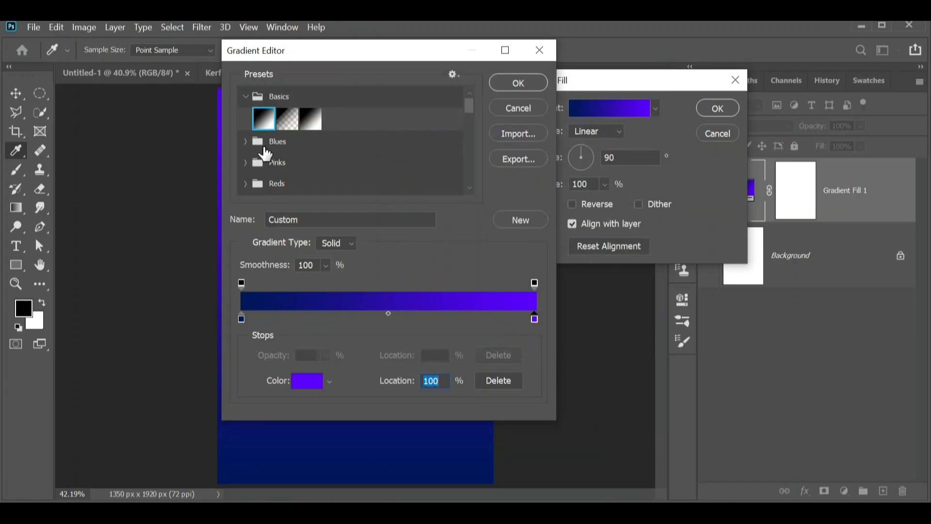
Save the blue-to-purple gradient as a new preset and set the fill's angle to -54.8°
{"action": "left_click", "coordinate": [505, 217]}
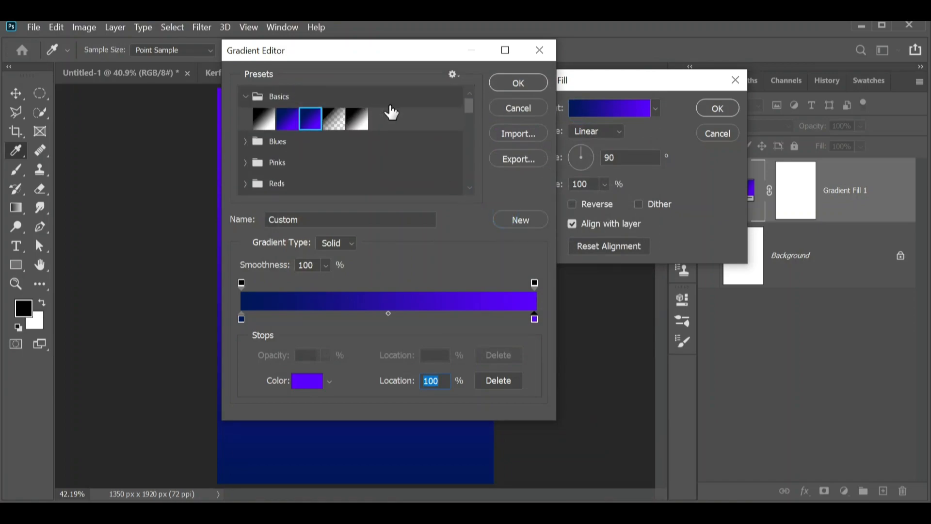
{"action": "left_click", "coordinate": [517, 83]}
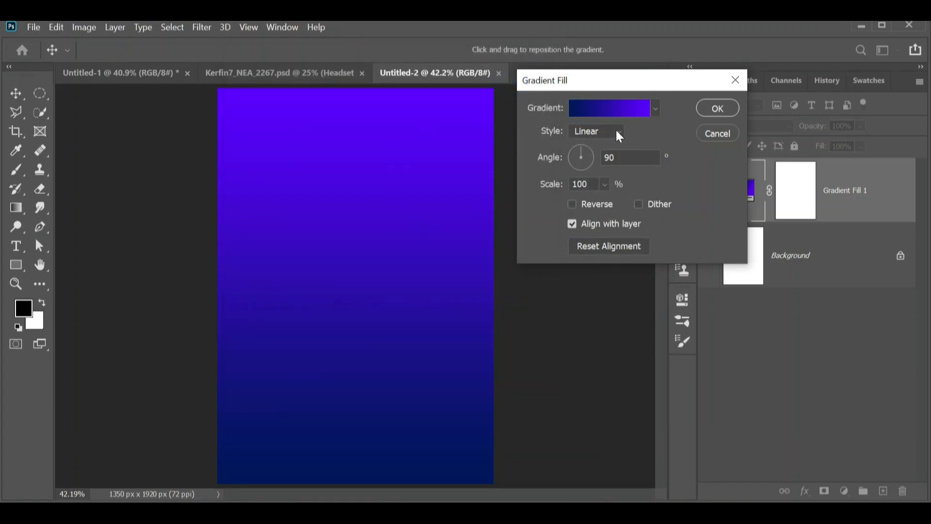
{"action": "left_click_drag", "start_coordinate": [590, 157], "coordinate": [587, 164]}
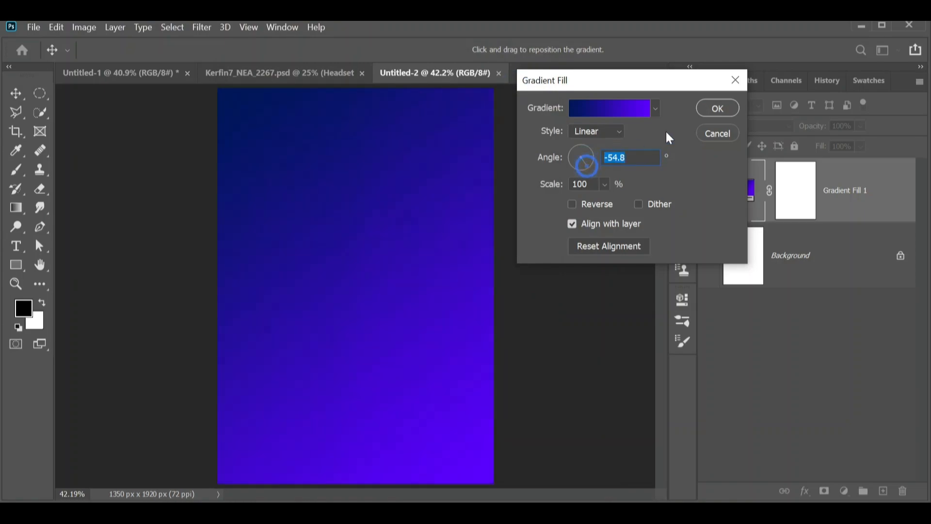
{"action": "left_click", "coordinate": [703, 109]}
Draw a circular selection in the upper half of the canvas and add a Gradient fill layer to it
{"action": "left_click", "coordinate": [40, 93]}
{"action": "left_click_drag", "start_coordinate": [264, 174], "coordinate": [427, 356]}
{"action": "left_click", "coordinate": [845, 491]}
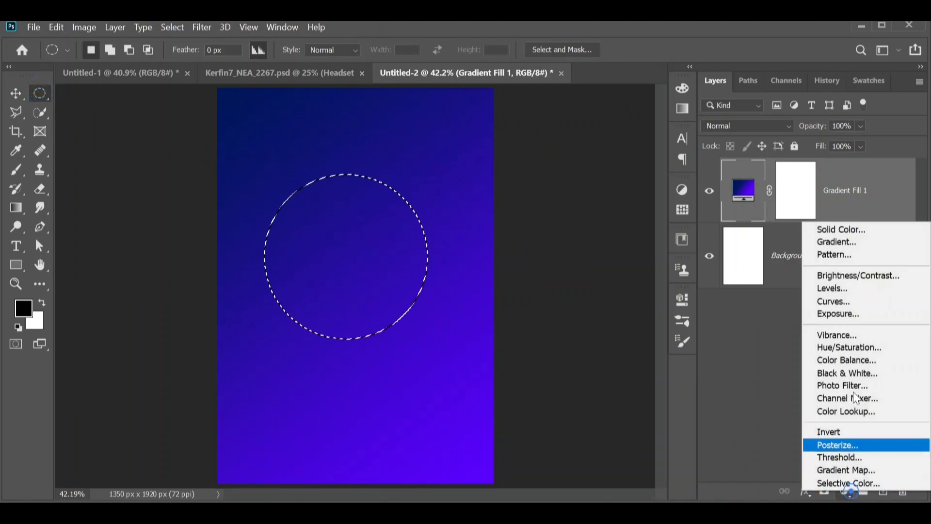
{"action": "left_click", "coordinate": [835, 242]}
Load the saved blue-purple preset, change its end stop to magenta #c600ff, and adjust the sphere's gradient angle
{"action": "left_click", "coordinate": [595, 115]}
{"action": "left_click", "coordinate": [246, 96]}
{"action": "left_click", "coordinate": [287, 118]}
{"action": "mouse_move", "coordinate": [534, 319]}
{"action": "left_mouse_down"}
{"action": "mouse_move", "coordinate": [451, 317]}
{"action": "mouse_move", "coordinate": [540, 323]}
{"action": "left_mouse_up"}
{"action": "key", "text": "alt"}
{"action": "left_click", "coordinate": [308, 380]}
{"action": "left_click", "coordinate": [430, 111]}
{"action": "left_click_drag", "start_coordinate": [430, 111], "coordinate": [426, 107]}
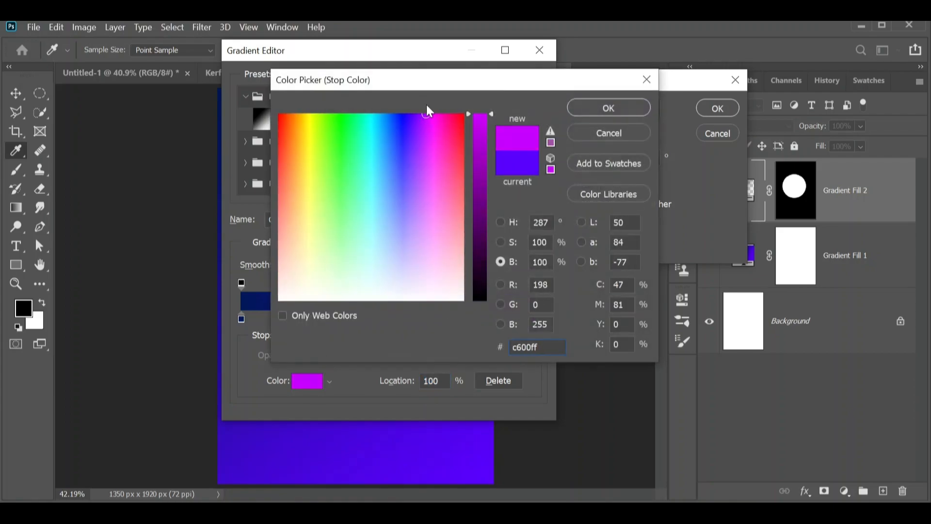
{"action": "left_click", "coordinate": [588, 108]}
{"action": "left_click", "coordinate": [536, 85]}
{"action": "left_click_drag", "start_coordinate": [583, 154], "coordinate": [585, 147]}
{"action": "left_click", "coordinate": [715, 108]}
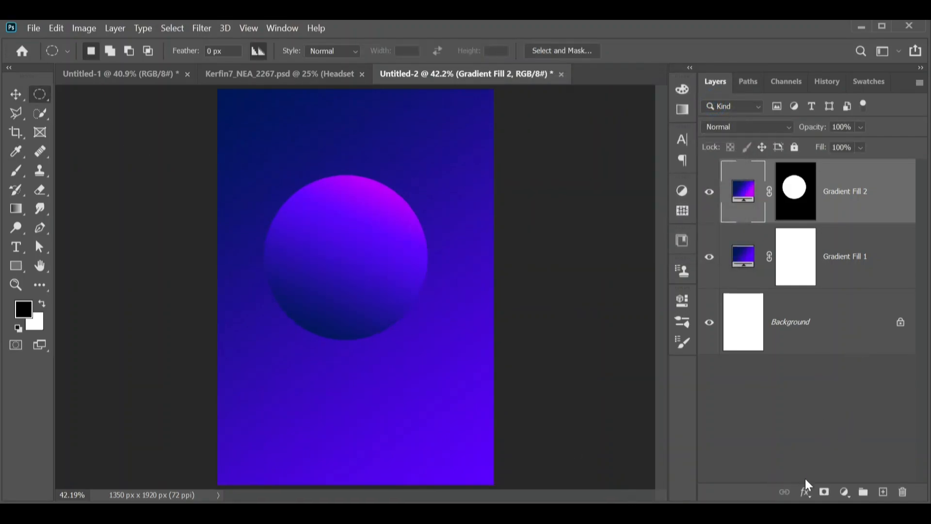
Add an Inner Shadow to the sphere: white, Vivid Light, 43% opacity, 90° angle, 38 px distance, 57 px size
{"action": "left_click", "coordinate": [805, 491]}
{"action": "left_click", "coordinate": [815, 349]}
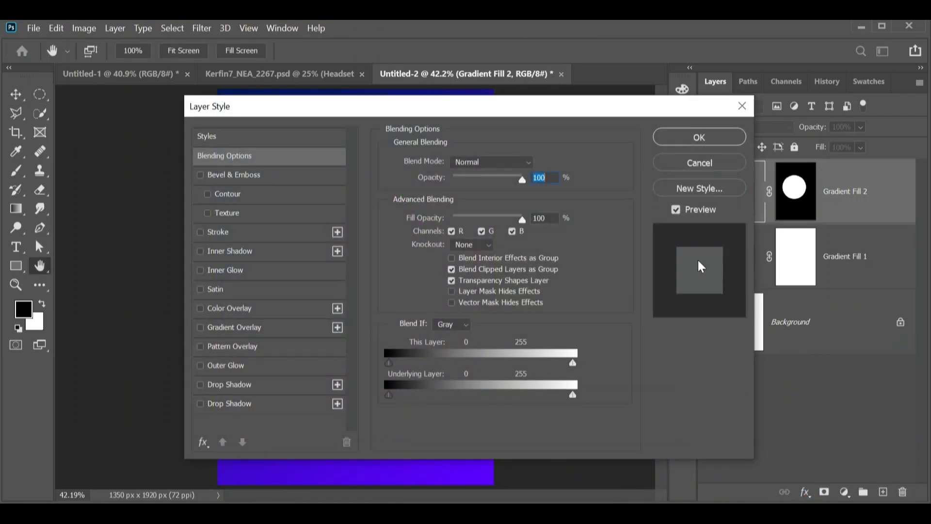
{"action": "left_click_drag", "start_coordinate": [573, 103], "coordinate": [828, 36]}
{"action": "left_click", "coordinate": [499, 187]}
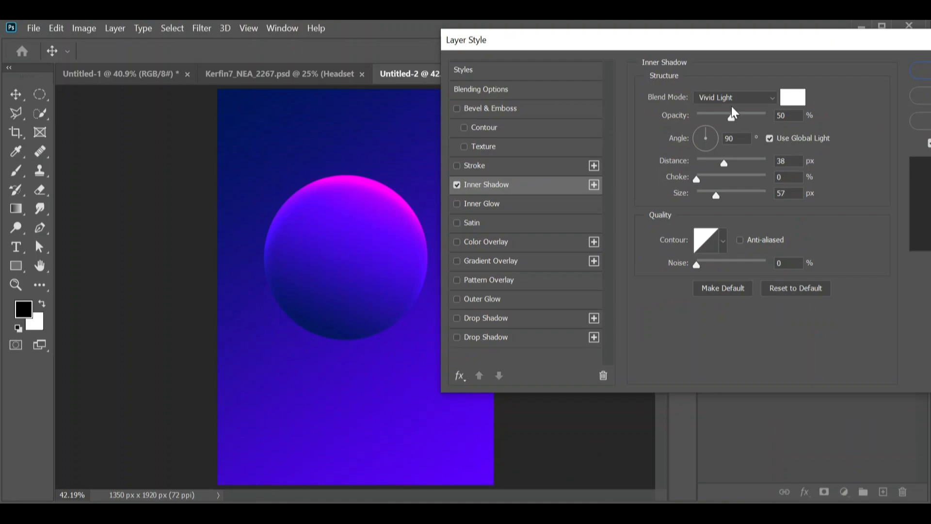
{"action": "left_click_drag", "start_coordinate": [731, 116], "coordinate": [725, 118]}
{"action": "left_click_drag", "start_coordinate": [705, 39], "coordinate": [632, 32]}
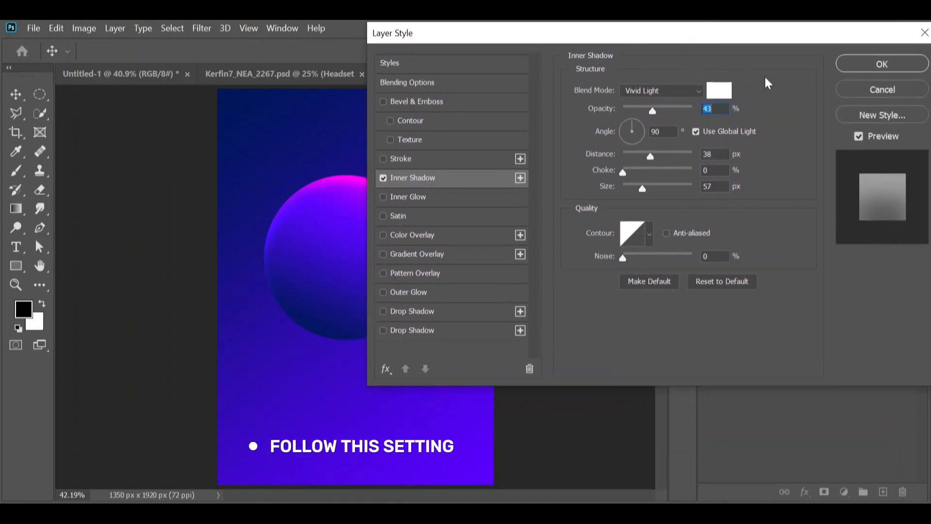
{"action": "left_click", "coordinate": [848, 61]}
Nudge the sphere slightly and convert its layer to a smart object
{"action": "left_click", "coordinate": [16, 95]}
{"action": "left_click_drag", "start_coordinate": [327, 277], "coordinate": [347, 290]}
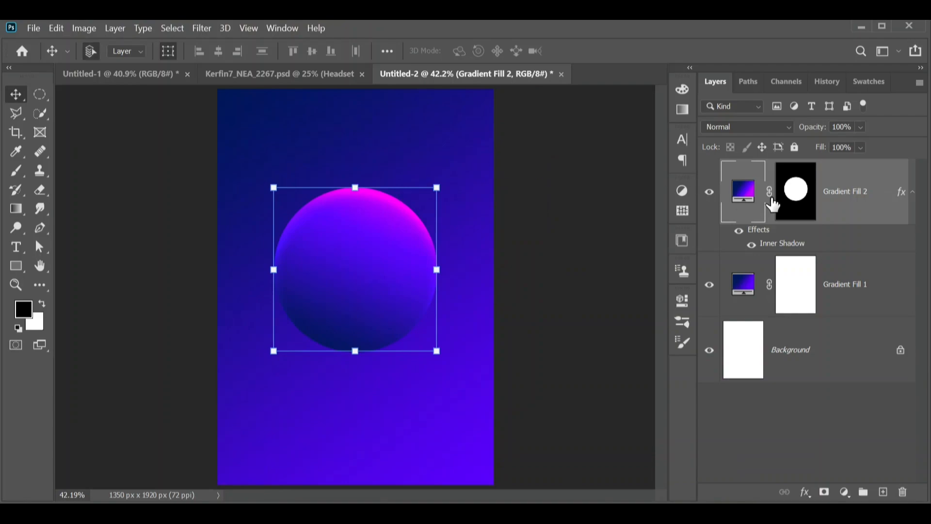
{"action": "right_click", "coordinate": [843, 196]}
{"action": "left_click", "coordinate": [764, 211]}
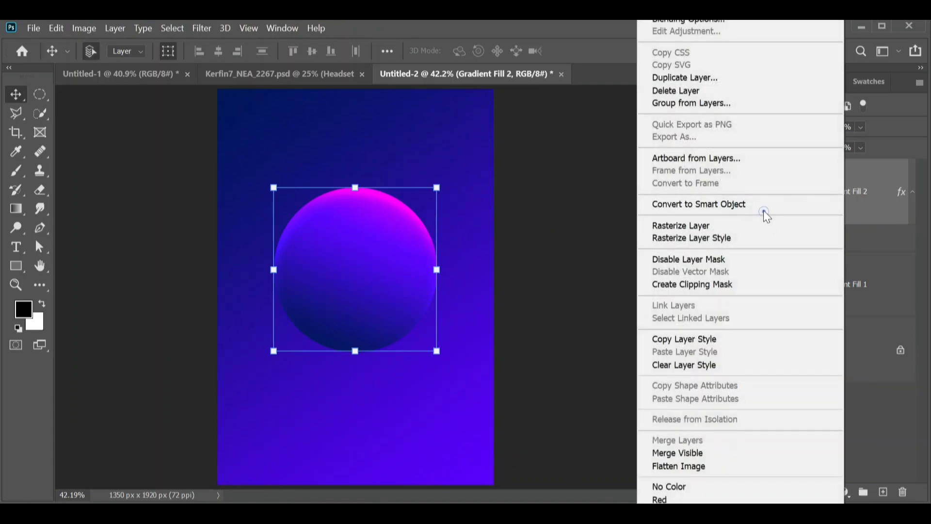
Duplicate the sphere into the top-right corner and scale the copy to about 65%
{"action": "left_click_drag", "start_coordinate": [393, 304], "coordinate": [508, 104]}
{"action": "left_click_drag", "start_coordinate": [400, 171], "coordinate": [447, 145]}
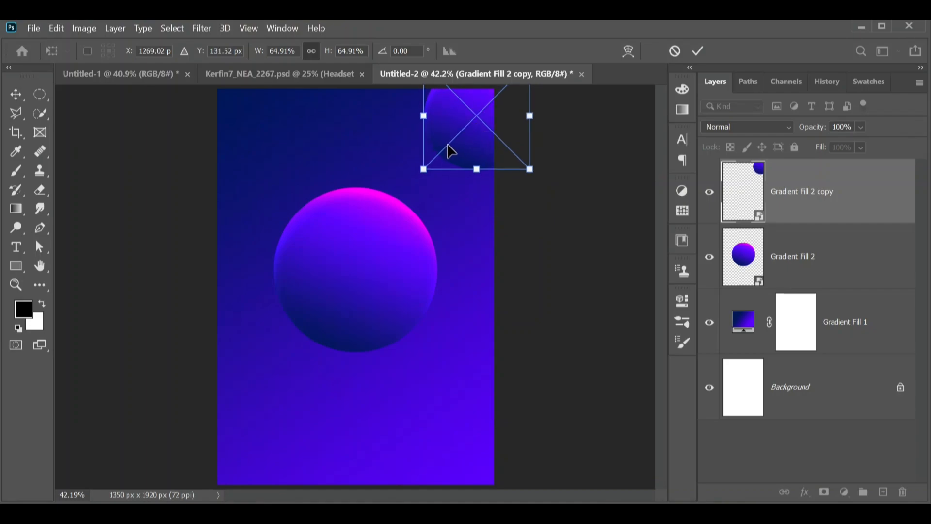
{"action": "key", "text": "Return"}
Apply a Gaussian Blur with a 5.0 pixel radius to the top-right copy
{"action": "left_click", "coordinate": [202, 28]}
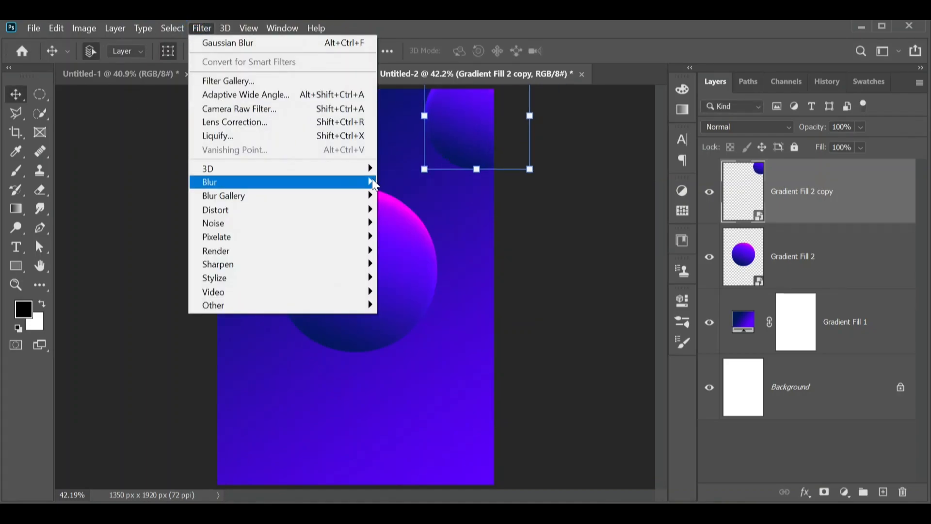
{"action": "mouse_move", "coordinate": [374, 183]}
{"action": "left_click", "coordinate": [397, 231]}
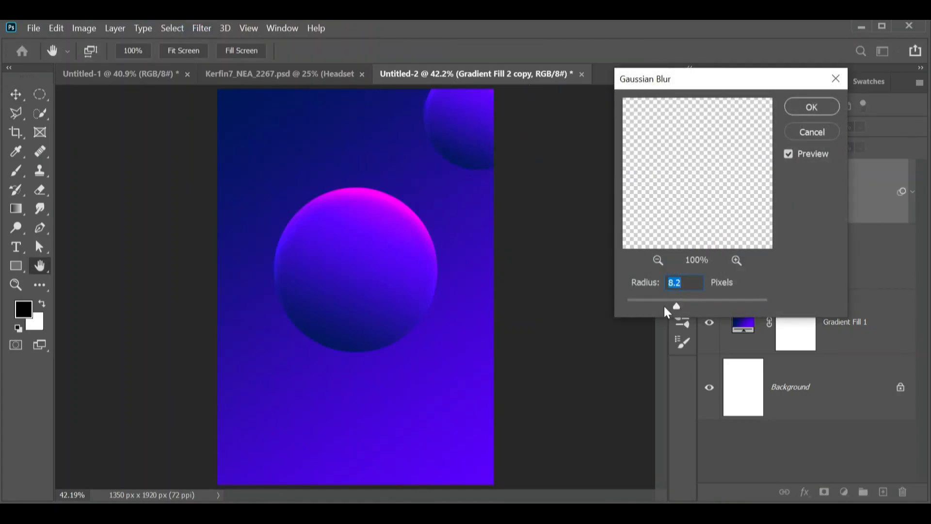
{"action": "left_click_drag", "start_coordinate": [663, 304], "coordinate": [665, 304]}
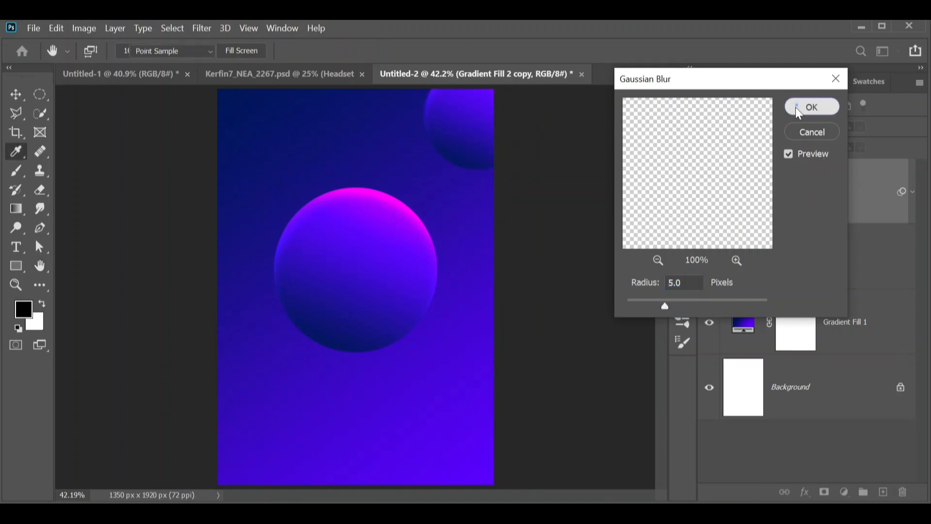
{"action": "left_click", "coordinate": [812, 107]}
Duplicate the blurred sphere into the bottom-right corner of the canvas
{"action": "left_click_drag", "start_coordinate": [400, 253], "coordinate": [460, 435]}
{"action": "left_click", "coordinate": [410, 461]}
{"action": "key", "text": "Return"}
{"action": "left_click_drag", "start_coordinate": [411, 461], "coordinate": [468, 461]}
{"action": "key", "text": "Return"}
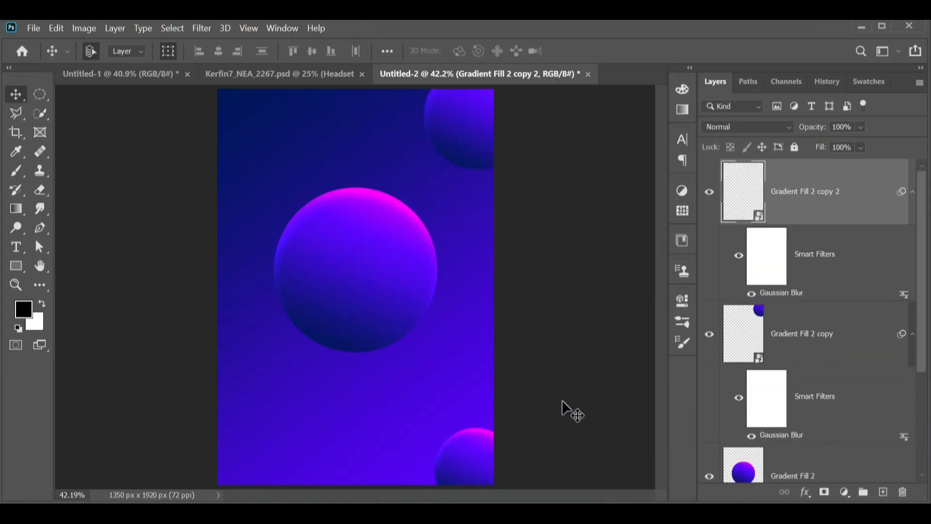
Duplicate the main sphere, scale it to about 34% in the bottom-right corner, and move its layer to the top
{"action": "left_click", "coordinate": [358, 275]}
{"action": "left_click_drag", "start_coordinate": [364, 283], "coordinate": [386, 352], "text": "alt"}
{"action": "key", "text": "ctrl+t"}
{"action": "left_click_drag", "start_coordinate": [297, 399], "coordinate": [450, 467]}
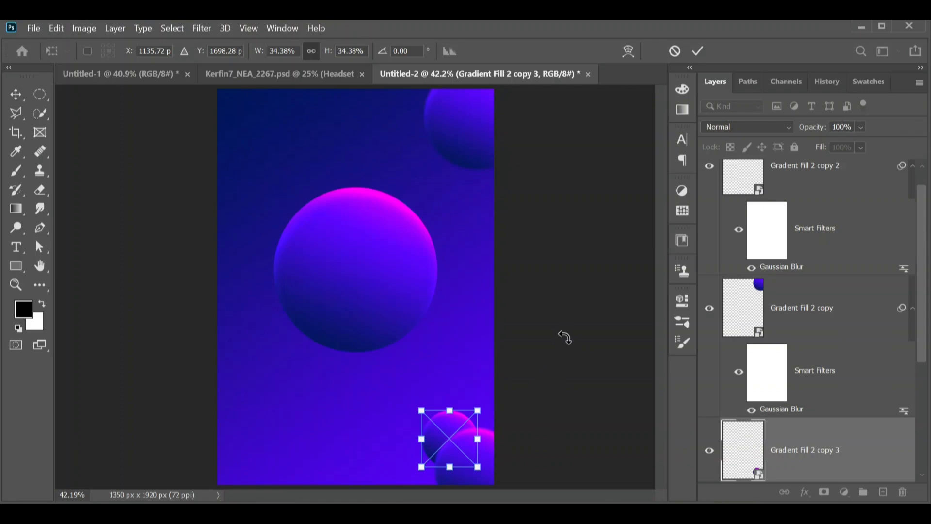
{"action": "key", "text": "Return"}
{"action": "left_click_drag", "start_coordinate": [801, 446], "coordinate": [785, 171]}
{"action": "left_click", "coordinate": [574, 260]}
Duplicate the main sphere and place the copy up and to the left, overlapping it
{"action": "left_click", "coordinate": [308, 282]}
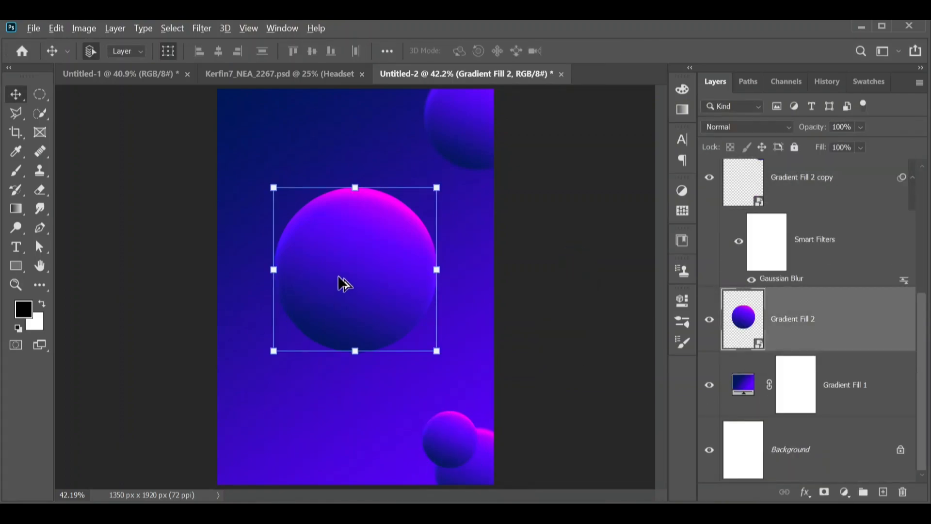
{"action": "left_click_drag", "start_coordinate": [342, 285], "coordinate": [311, 319], "text": "alt"}
{"action": "left_click_drag", "start_coordinate": [241, 386], "coordinate": [272, 352]}
{"action": "left_click_drag", "start_coordinate": [359, 286], "coordinate": [340, 228]}
{"action": "left_click_drag", "start_coordinate": [383, 285], "coordinate": [392, 295]}
{"action": "left_click_drag", "start_coordinate": [374, 271], "coordinate": [368, 277]}
{"action": "key", "text": "Return"}
Apply a 5.0 pixel Gaussian Blur to the new copy and move its layer to the top of the stack
{"action": "left_click", "coordinate": [202, 28]}
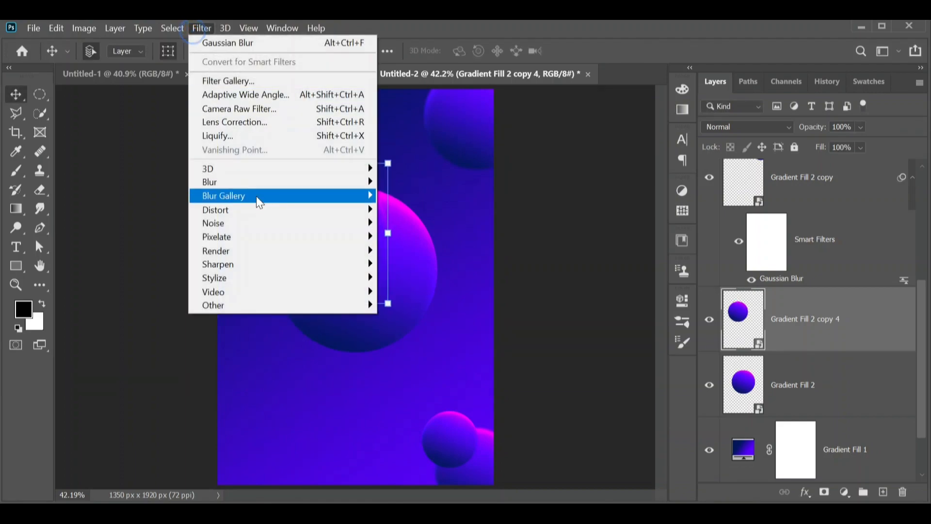
{"action": "mouse_move", "coordinate": [369, 181]}
{"action": "left_click", "coordinate": [393, 238]}
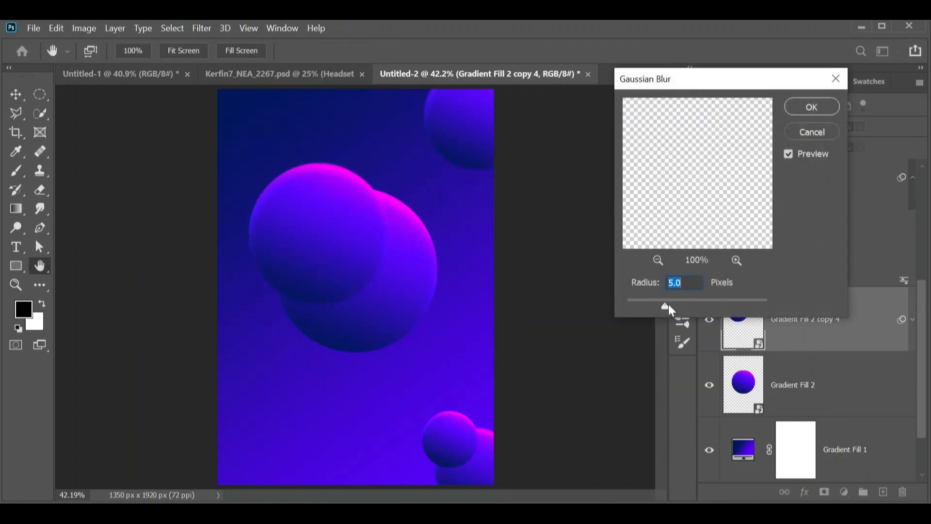
{"action": "left_click", "coordinate": [812, 106]}
{"action": "left_click_drag", "start_coordinate": [803, 317], "coordinate": [795, 163]}
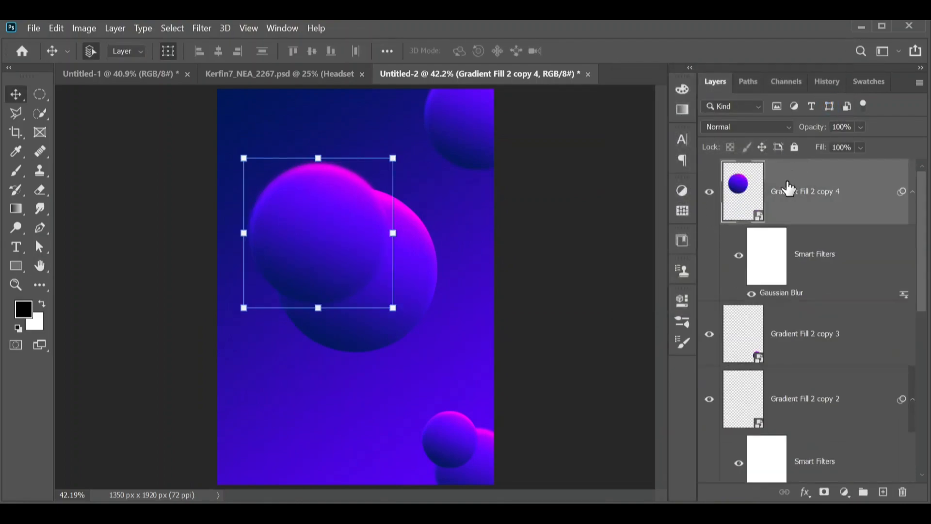
Group the four sphere copy layers together
{"action": "scroll", "coordinate": [797, 260], "scroll_direction": "down", "scroll_amount": 3}
{"action": "left_click", "coordinate": [801, 186], "text": "shift"}
{"action": "key", "text": "ctrl+g"}
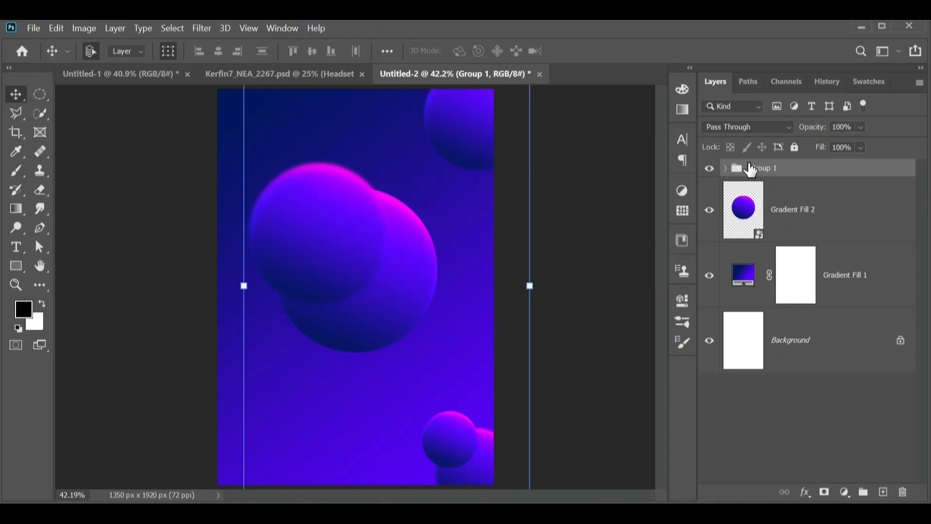
Give the new group a red color label
{"action": "right_click", "coordinate": [731, 168]}
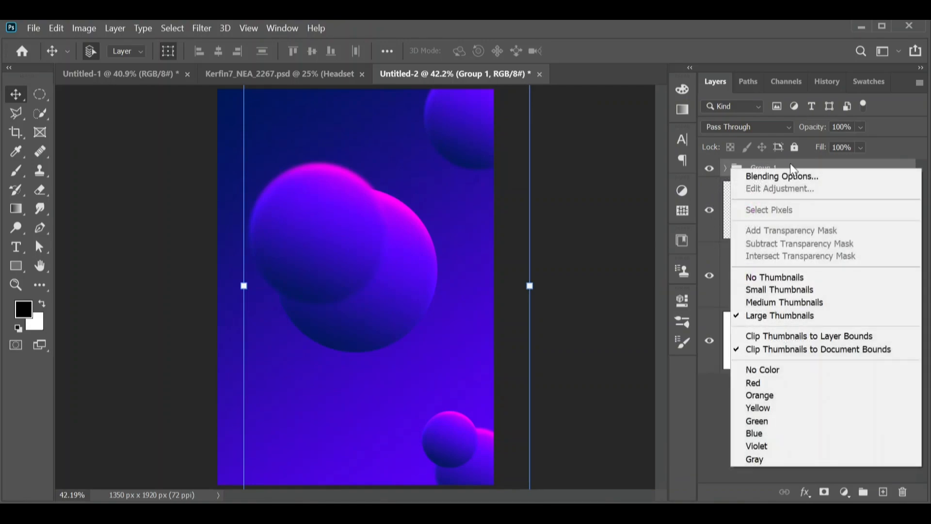
{"action": "right_click", "coordinate": [789, 168]}
{"action": "left_click", "coordinate": [654, 504]}
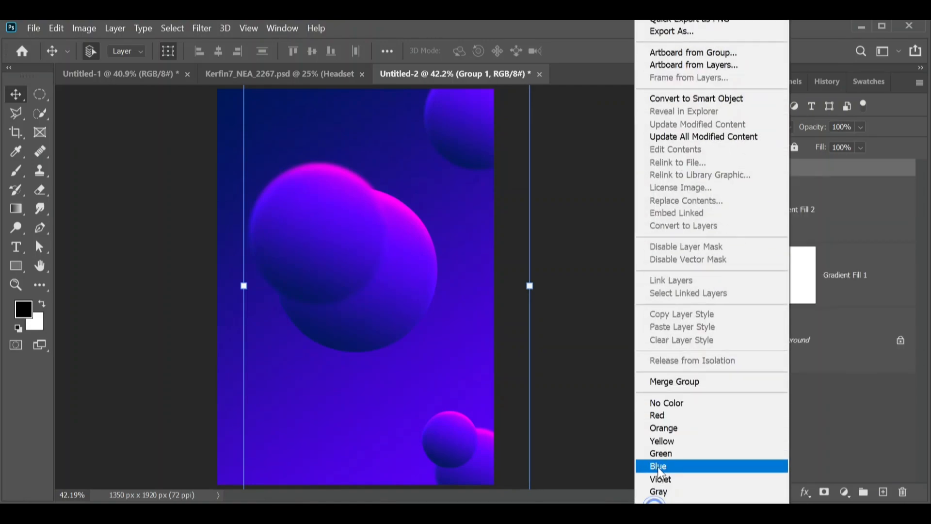
{"action": "left_click", "coordinate": [658, 415]}
Move the main sphere layer above the group of copies
{"action": "scroll", "coordinate": [356, 412], "scroll_direction": "up", "scroll_amount": 3, "text": "alt"}
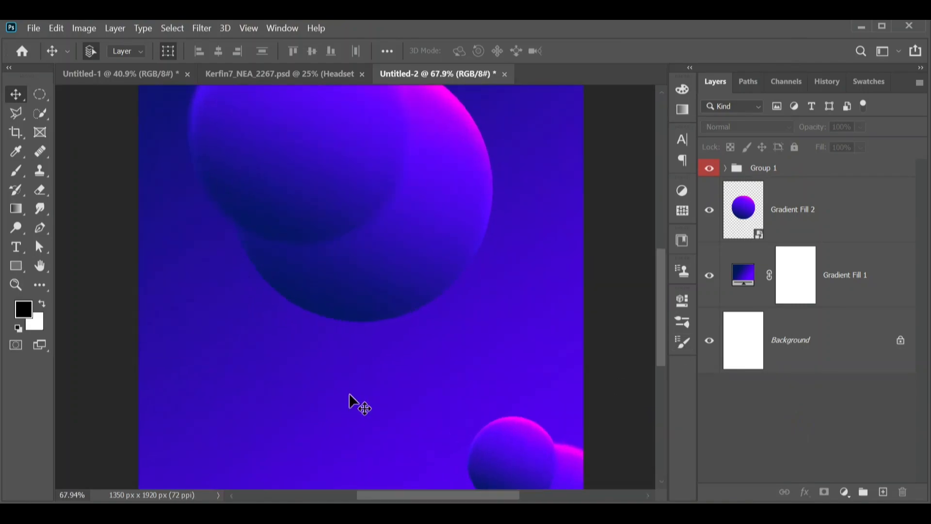
{"action": "left_click", "coordinate": [725, 168]}
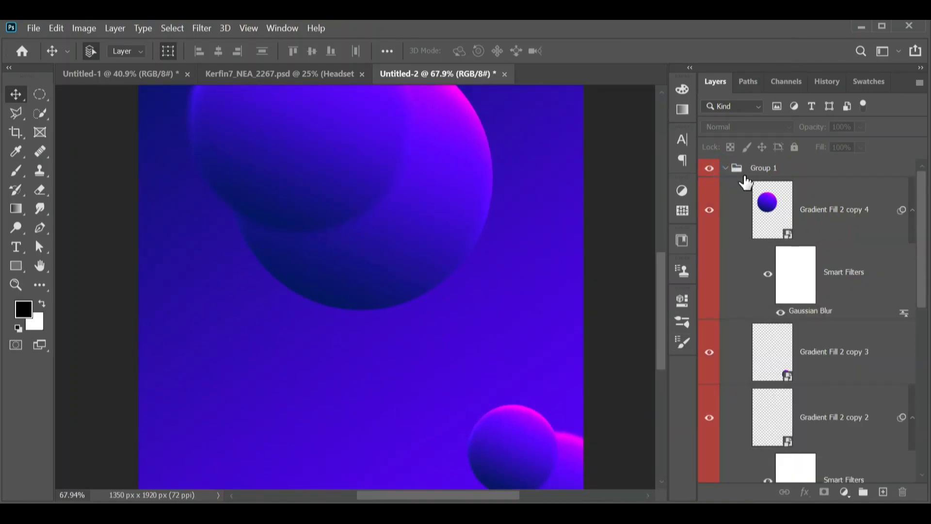
{"action": "left_click", "coordinate": [725, 168]}
{"action": "key", "text": "ctrl+0"}
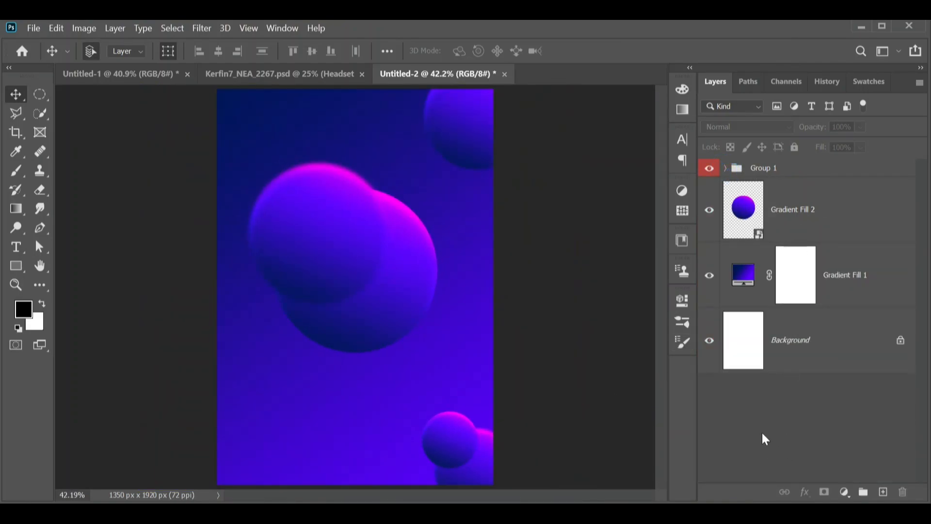
{"action": "left_click_drag", "start_coordinate": [789, 221], "coordinate": [769, 156]}
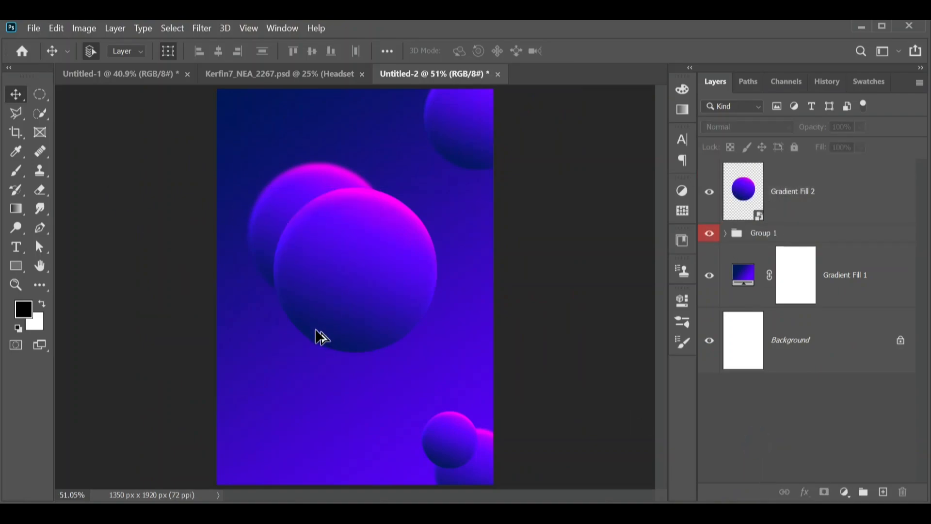
Draw a small triangular path with the Pen tool and turn it into a selection with 0.5 pixel feather
{"action": "scroll", "coordinate": [323, 335], "scroll_direction": "up", "scroll_amount": 10}
{"action": "scroll", "coordinate": [299, 260], "scroll_direction": "down", "scroll_amount": 3}
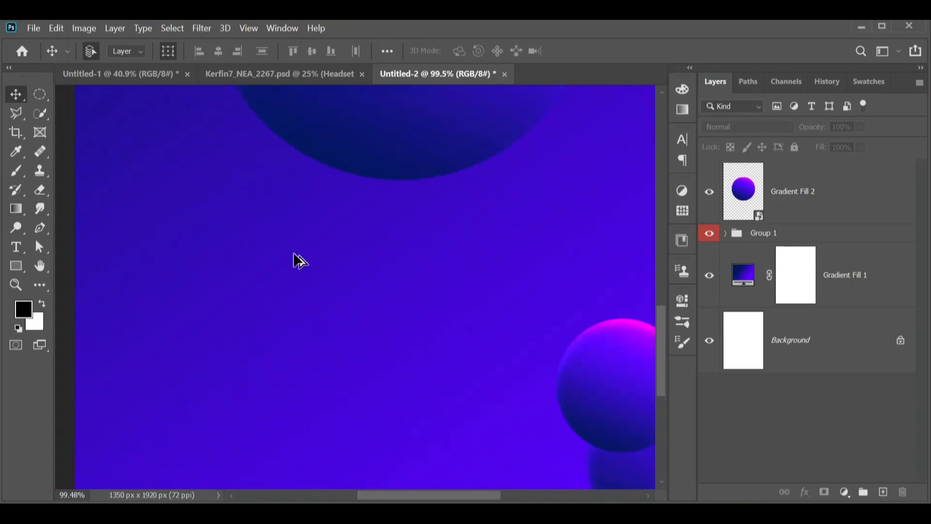
{"action": "left_click", "coordinate": [39, 227]}
{"action": "left_click", "coordinate": [280, 237]}
{"action": "left_click", "coordinate": [222, 324]}
{"action": "left_click", "coordinate": [280, 311]}
{"action": "left_click", "coordinate": [280, 237]}
{"action": "right_click", "coordinate": [277, 280]}
{"action": "left_click", "coordinate": [329, 232]}
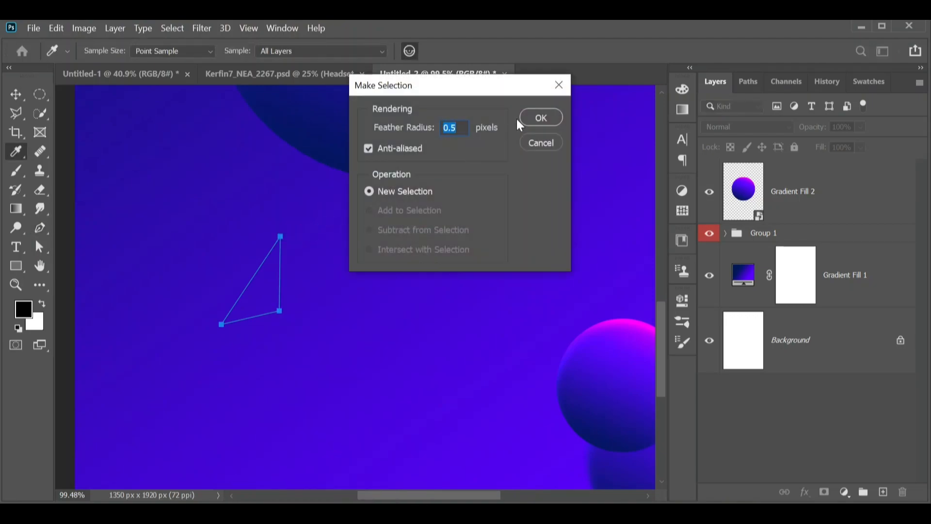
{"action": "left_click", "coordinate": [559, 120]}
Add a gradient fill layer to the triangle selection using the blue-purple preset from the Basics folder
{"action": "left_click", "coordinate": [844, 491]}
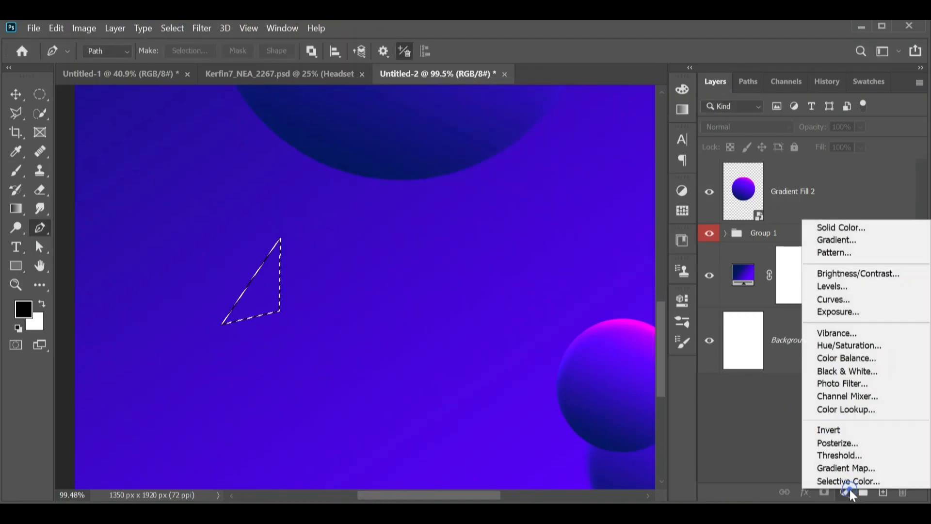
{"action": "left_click", "coordinate": [848, 239]}
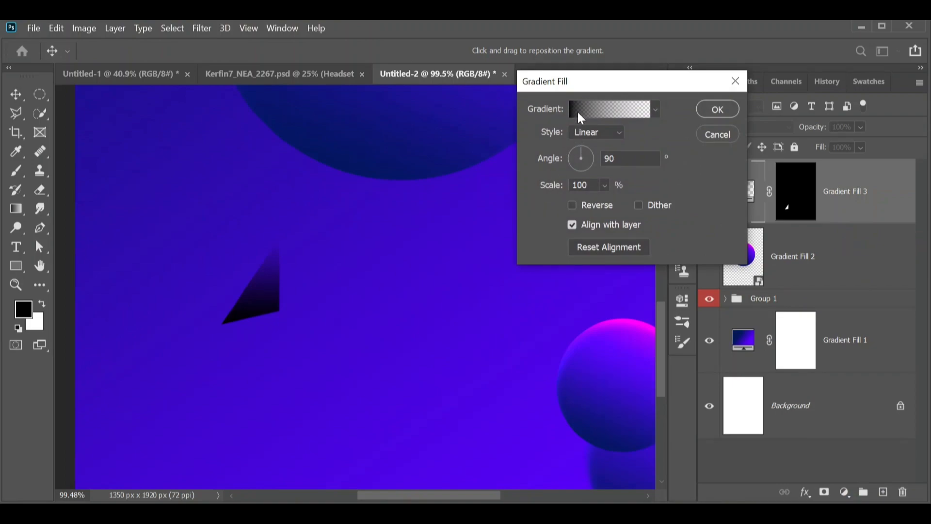
{"action": "left_click", "coordinate": [602, 109]}
{"action": "left_click", "coordinate": [245, 118]}
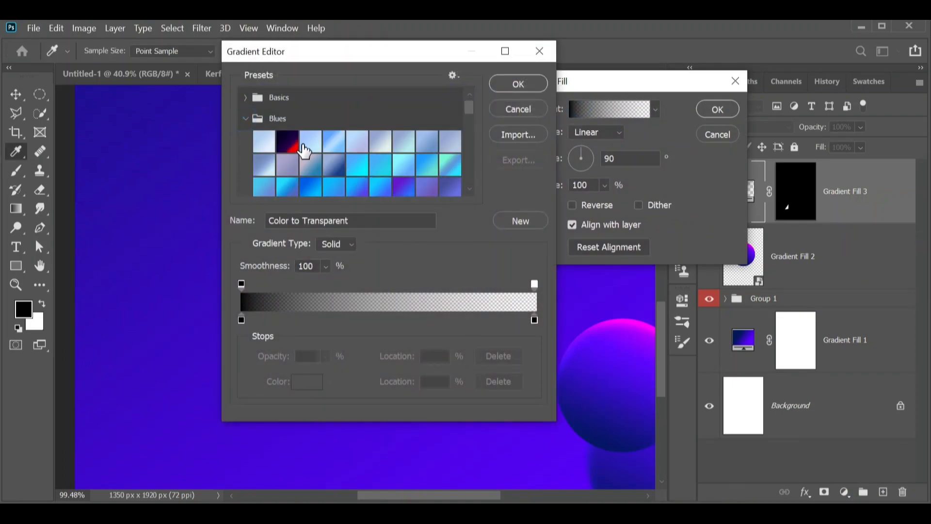
{"action": "left_click", "coordinate": [245, 97]}
{"action": "left_click", "coordinate": [287, 120]}
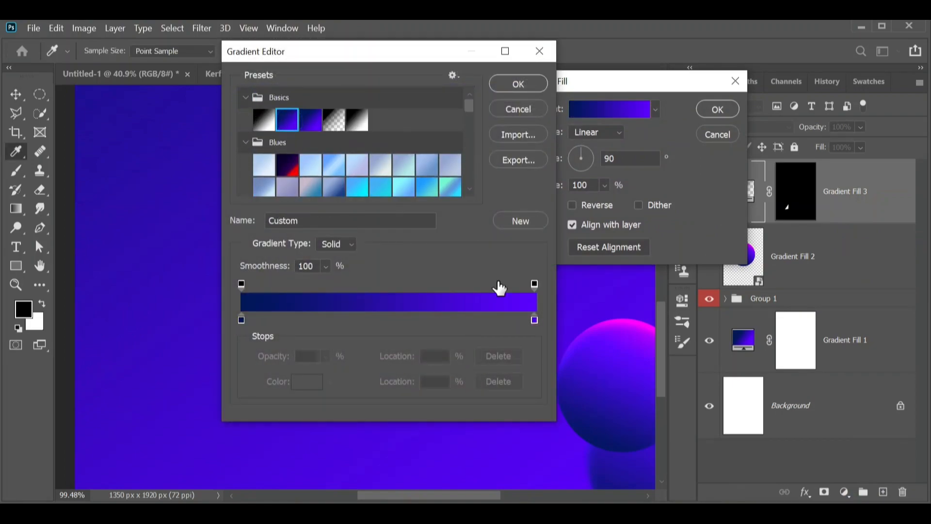
Duplicate the end stop toward the middle, sample the sphere's magenta for the end stop, and confirm the fill
{"action": "left_click_drag", "start_coordinate": [533, 322], "coordinate": [460, 321]}
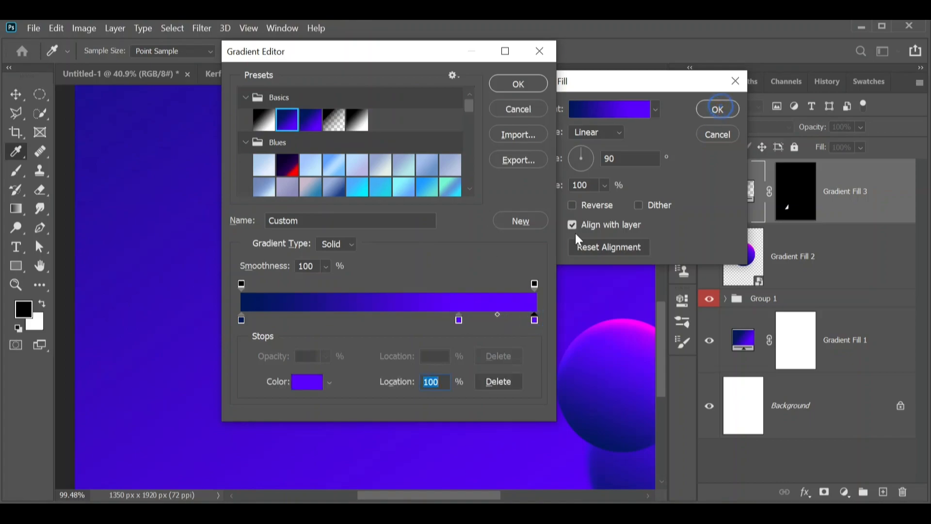
{"action": "left_click", "coordinate": [632, 319]}
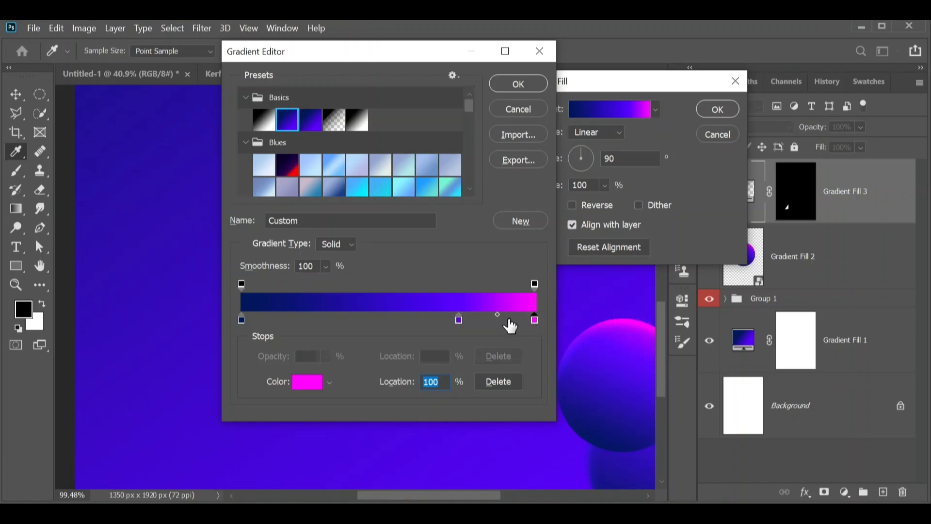
{"action": "left_click", "coordinate": [532, 84]}
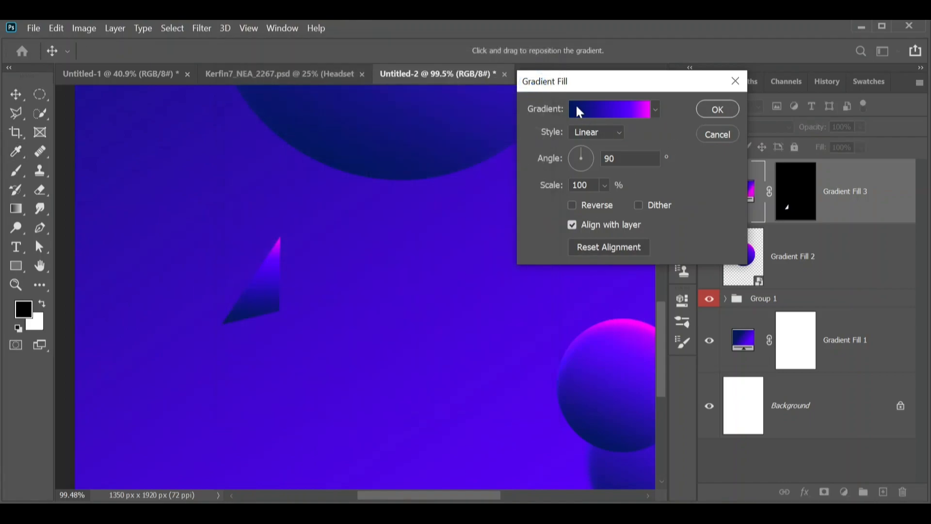
{"action": "left_click", "coordinate": [716, 111]}
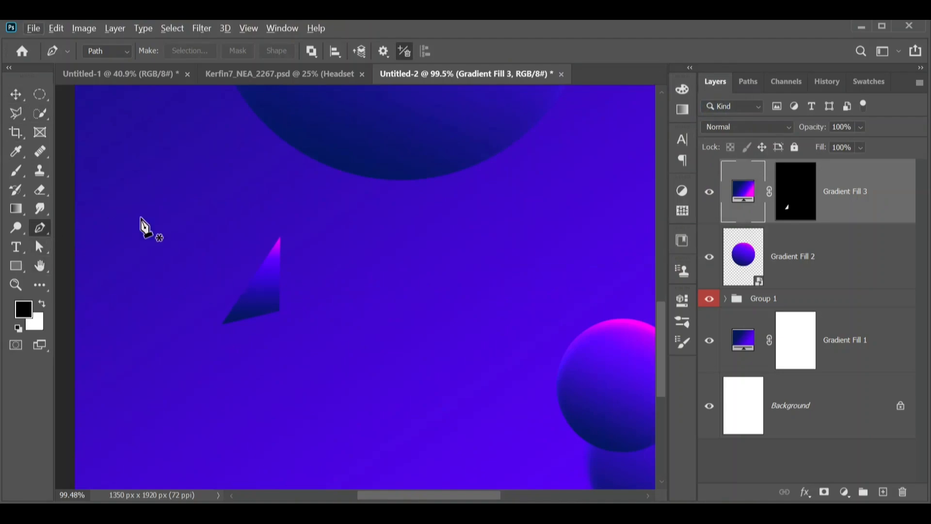
Draw a second triangular path sharing the first triangle's right edge and turn it into a selection
{"action": "left_click", "coordinate": [280, 238]}
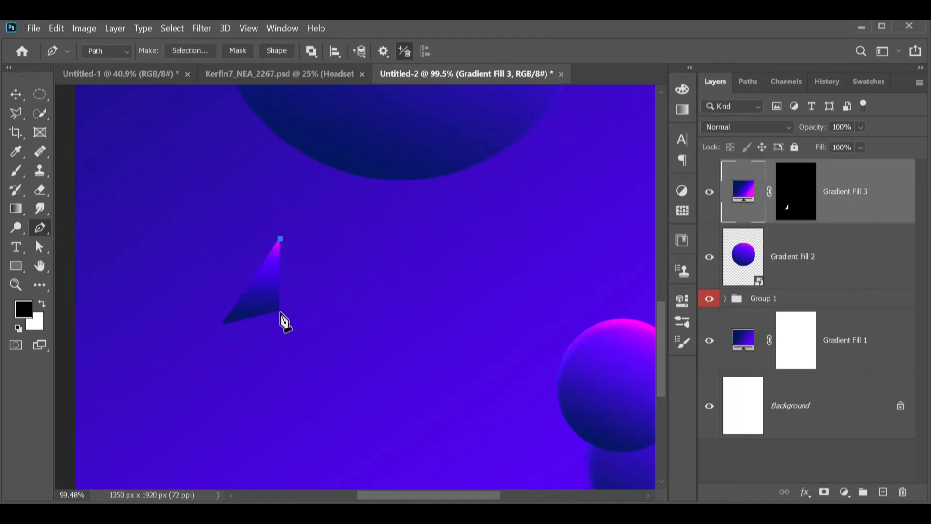
{"action": "left_click", "coordinate": [280, 239]}
{"action": "right_click", "coordinate": [298, 289]}
{"action": "left_click", "coordinate": [359, 234]}
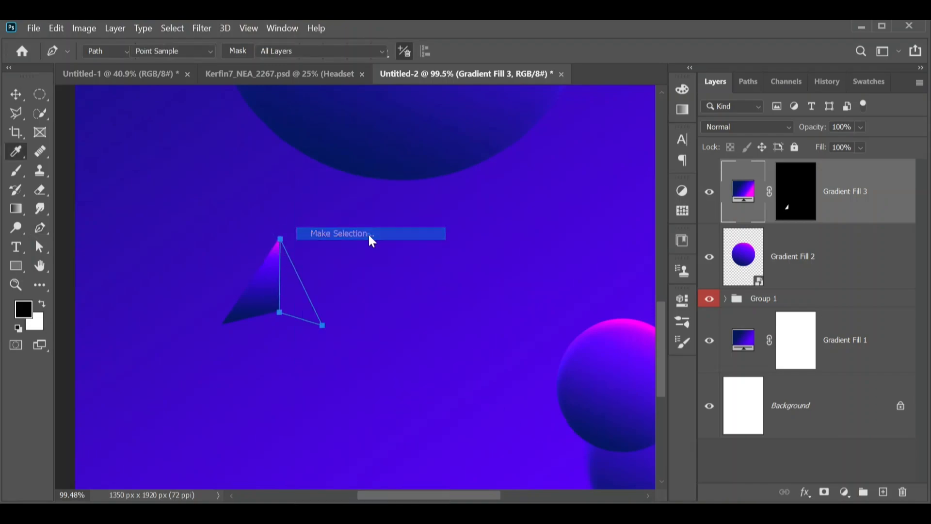
{"action": "left_click", "coordinate": [540, 117]}
Add another gradient fill layer to this selection using the Basics blue-purple preset
{"action": "left_click", "coordinate": [848, 494]}
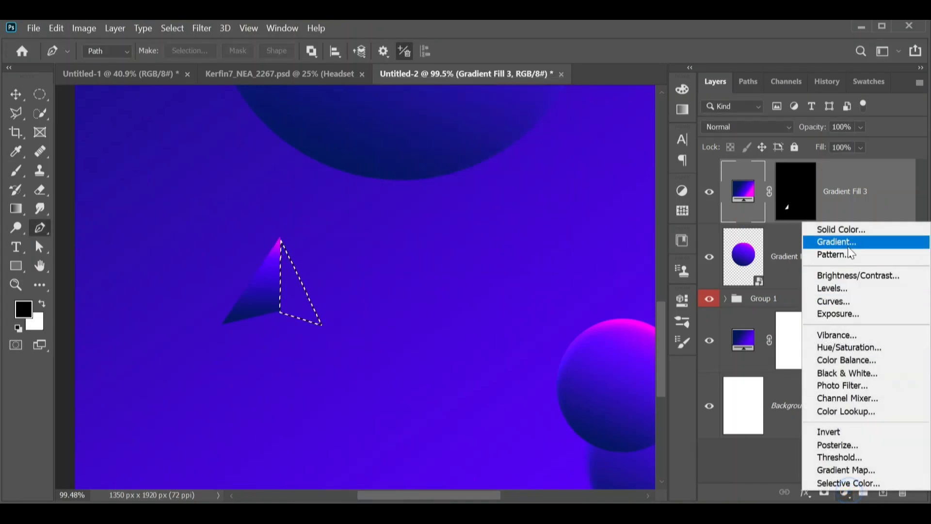
{"action": "left_click", "coordinate": [848, 244]}
{"action": "left_click", "coordinate": [581, 109]}
{"action": "left_click", "coordinate": [244, 97]}
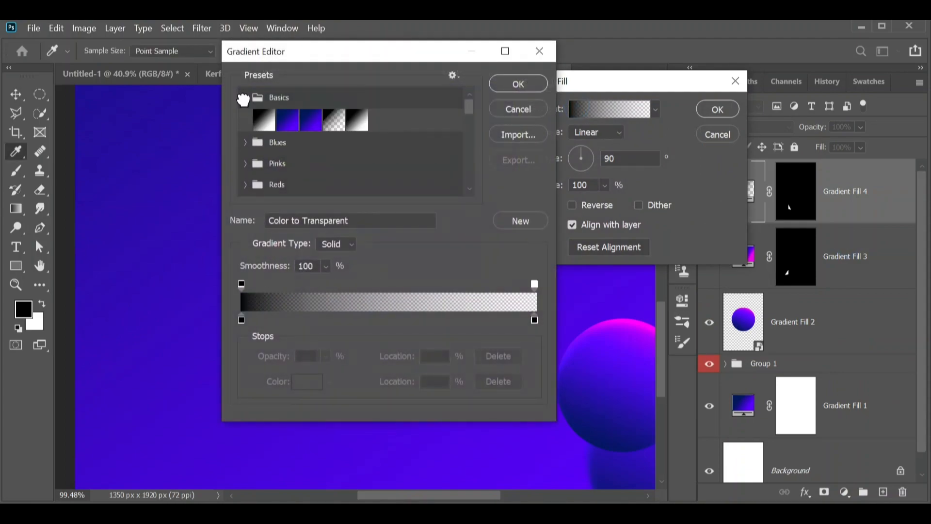
{"action": "left_click", "coordinate": [287, 120]}
Add a stop at 79%, sample the sphere's magenta for the end stop, and confirm the gradient fill
{"action": "left_click_drag", "start_coordinate": [534, 321], "coordinate": [473, 321]}
{"action": "left_click", "coordinate": [535, 321]}
{"action": "left_click", "coordinate": [642, 323]}
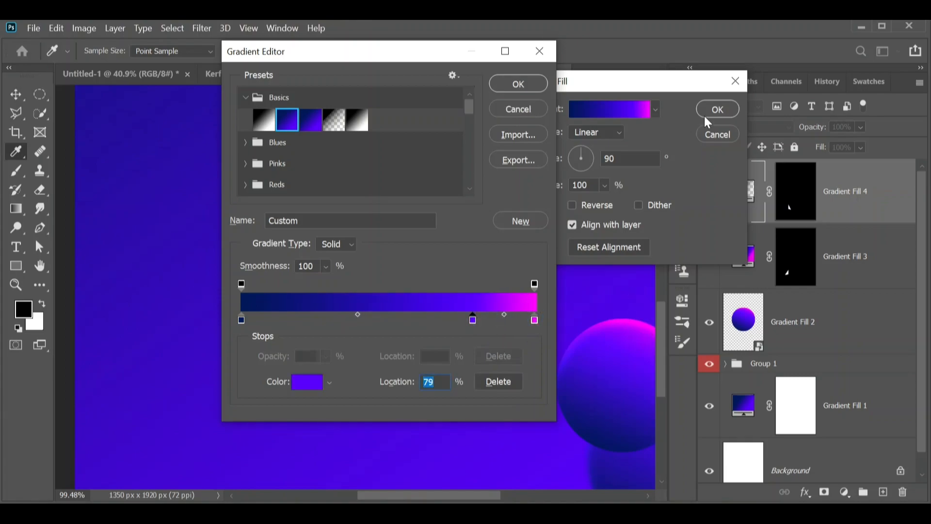
{"action": "left_click", "coordinate": [518, 84]}
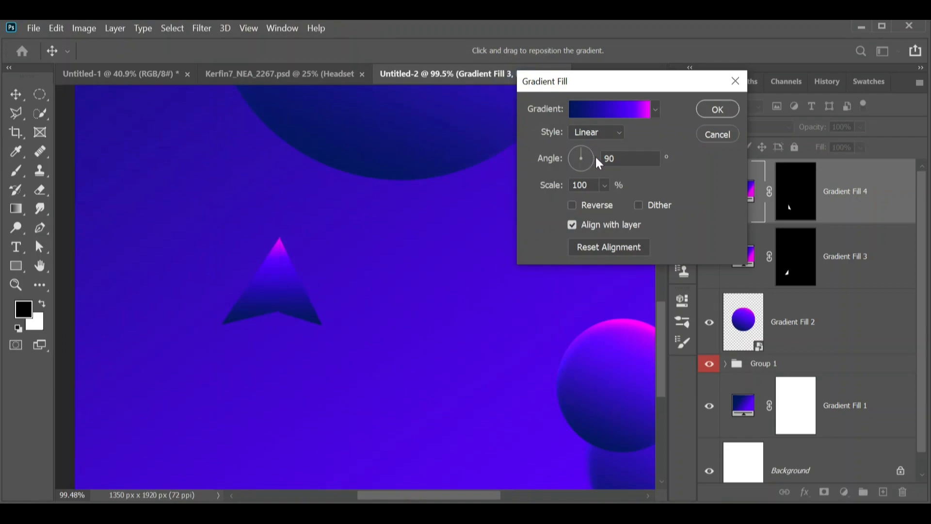
{"action": "left_click", "coordinate": [711, 107]}
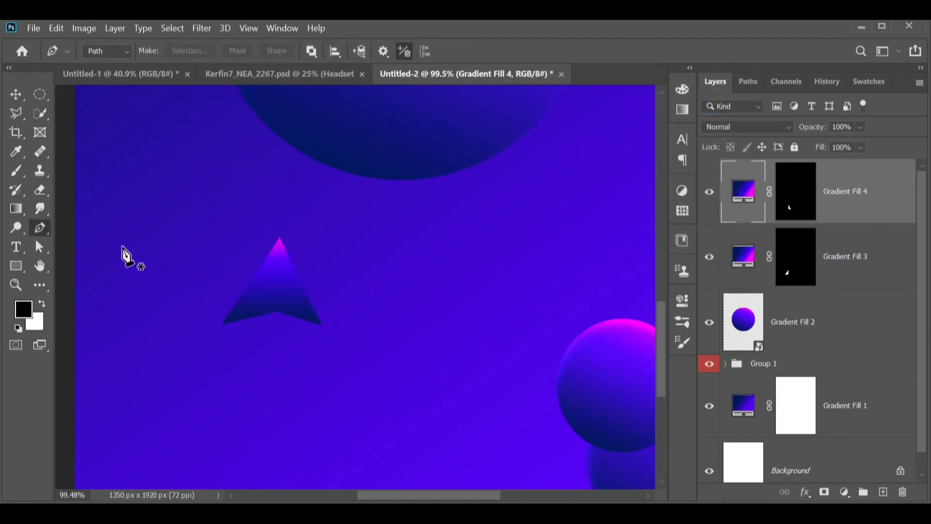
Select the background gradient layer and draw a flat triangular path along the base, turning it into a selection
{"action": "left_click", "coordinate": [20, 97]}
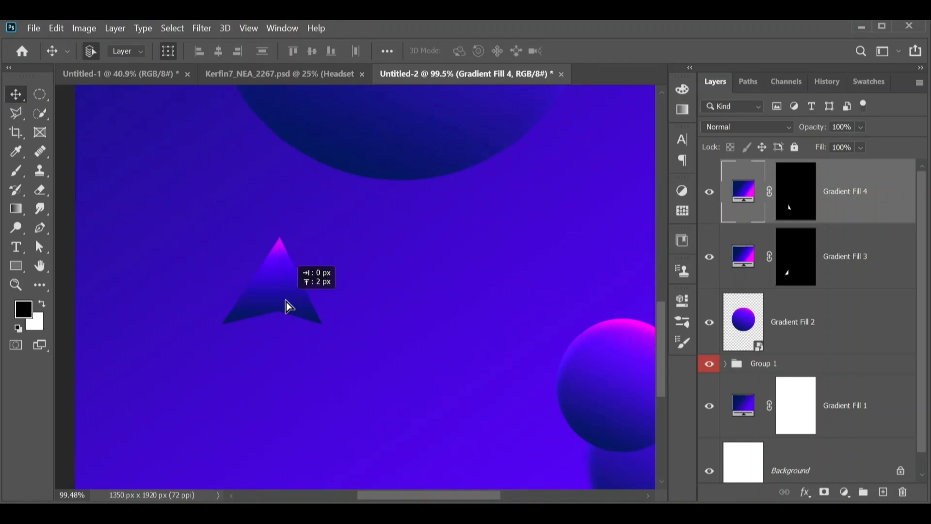
{"action": "left_click", "coordinate": [100, 316]}
{"action": "key", "text": "p"}
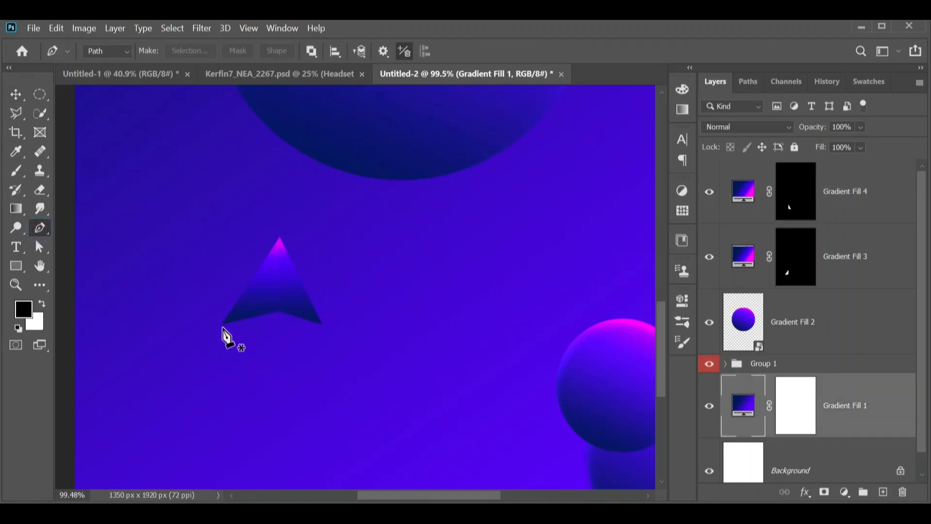
{"action": "left_click", "coordinate": [223, 325]}
{"action": "left_click", "coordinate": [279, 306]}
{"action": "left_click", "coordinate": [223, 325]}
{"action": "right_click", "coordinate": [287, 318]}
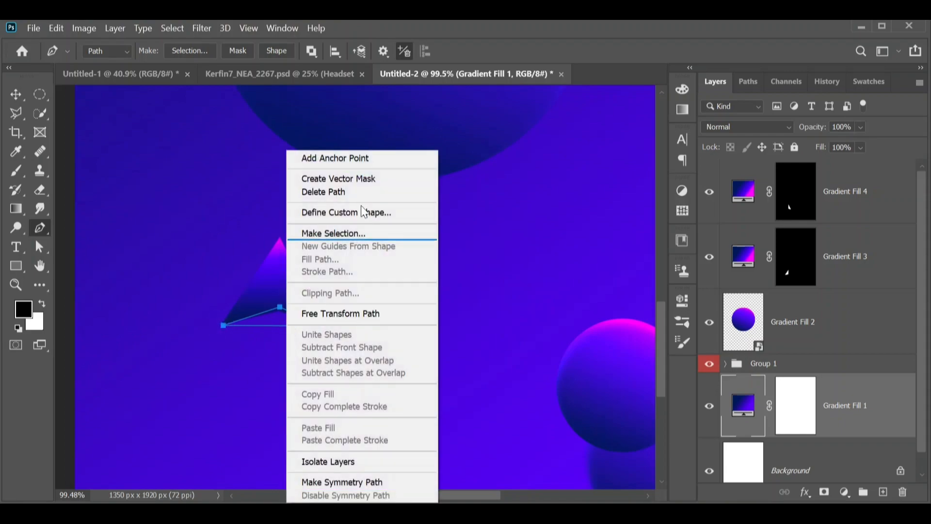
{"action": "left_click", "coordinate": [367, 233]}
{"action": "left_click", "coordinate": [539, 118]}
Fill the base selection with a Basics blue-purple gradient fill at -43.3° angle and 264% scale
{"action": "left_click", "coordinate": [845, 492]}
{"action": "left_click", "coordinate": [842, 241]}
{"action": "left_click", "coordinate": [588, 117]}
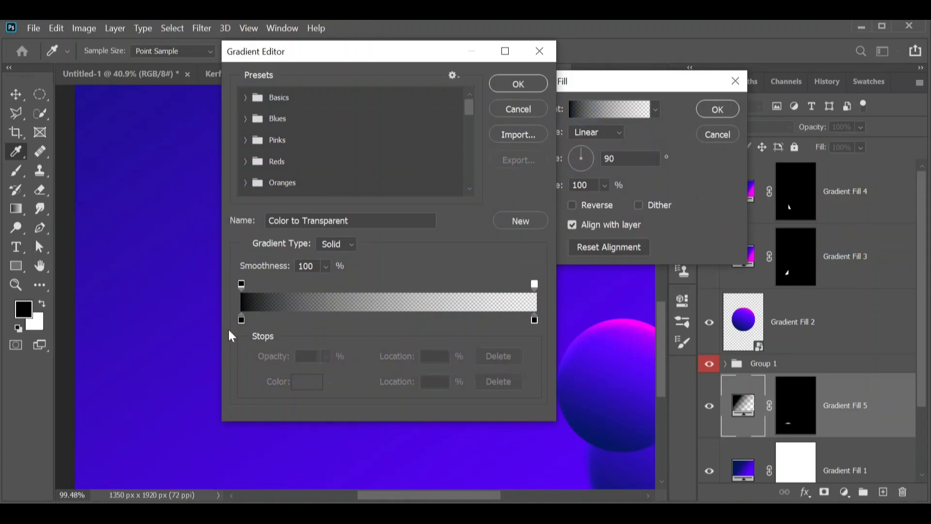
{"action": "left_click", "coordinate": [244, 97]}
{"action": "left_click", "coordinate": [284, 119]}
{"action": "left_click", "coordinate": [507, 82]}
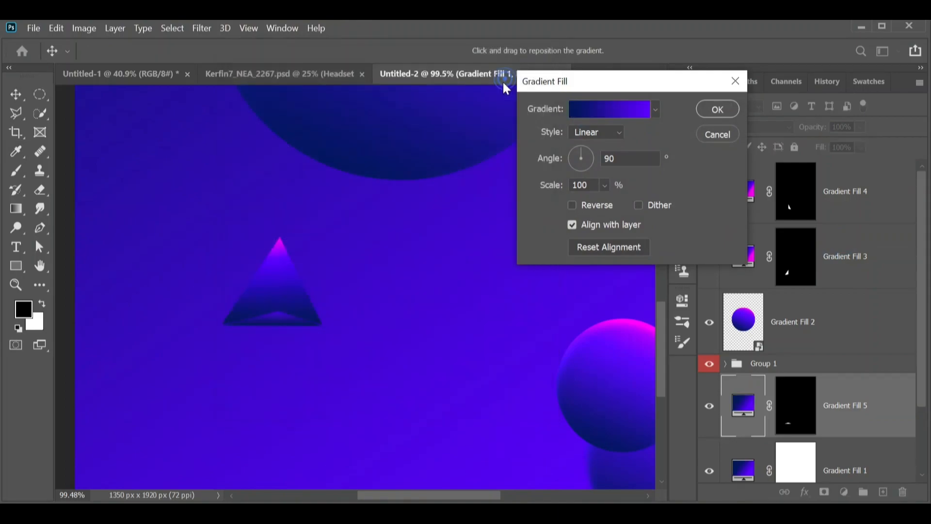
{"action": "left_click_drag", "start_coordinate": [583, 151], "coordinate": [620, 208]}
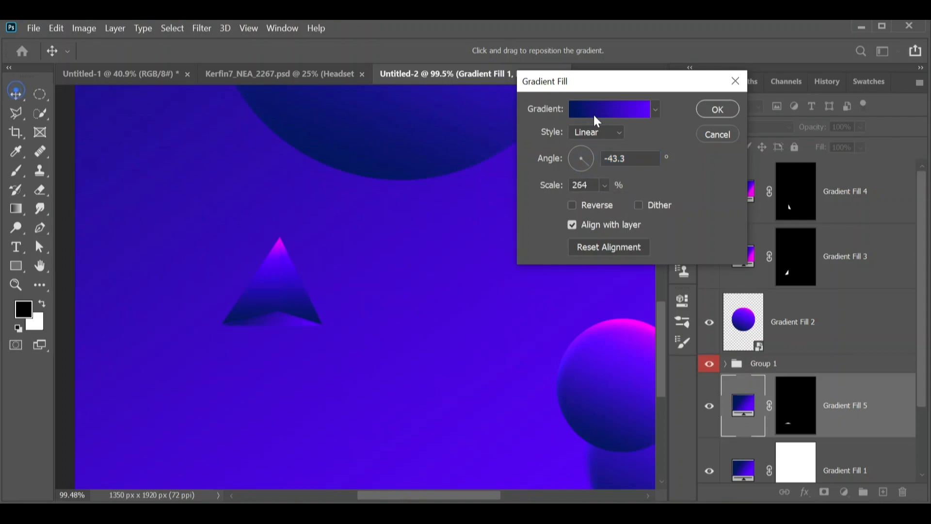
{"action": "left_click", "coordinate": [708, 111]}
Move the base triangle's fill layer above the main sphere layer
{"action": "left_click", "coordinate": [16, 94]}
{"action": "left_click_drag", "start_coordinate": [290, 324], "coordinate": [288, 321]}
{"action": "left_click", "coordinate": [355, 375]}
{"action": "left_click_drag", "start_coordinate": [743, 385], "coordinate": [761, 297]}
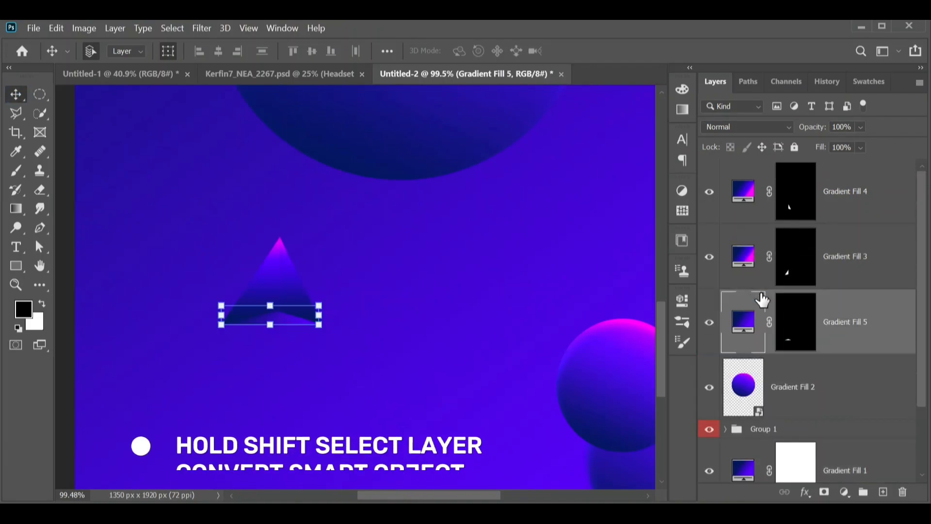
Select the three triangle fill layers and convert them into one smart object
{"action": "left_click", "coordinate": [744, 187]}
{"action": "left_click", "coordinate": [748, 314], "text": "shift"}
{"action": "right_click", "coordinate": [834, 322]}
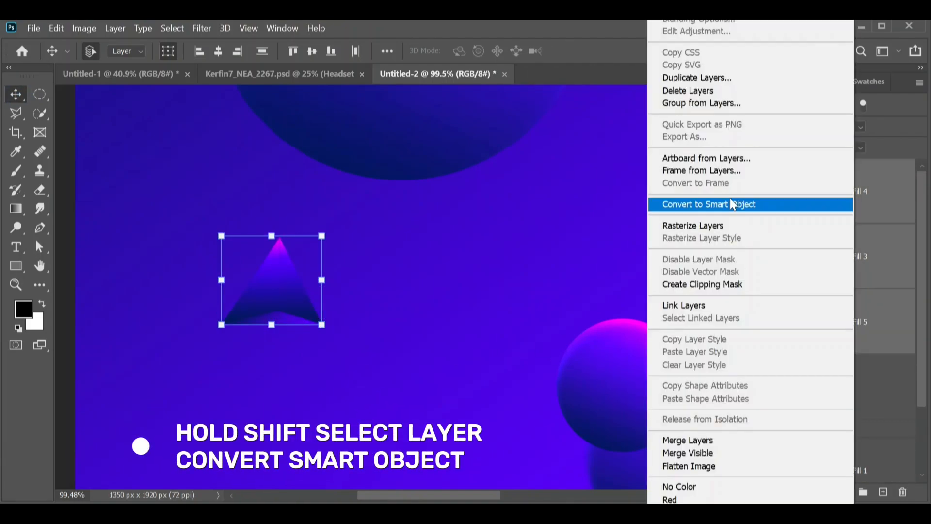
{"action": "left_click", "coordinate": [756, 203]}
Add an Inner Shadow to the triangle object: Vivid Light, white, 43% opacity, 38 px distance, 57 px size
{"action": "left_click", "coordinate": [804, 492]}
{"action": "left_click", "coordinate": [831, 349]}
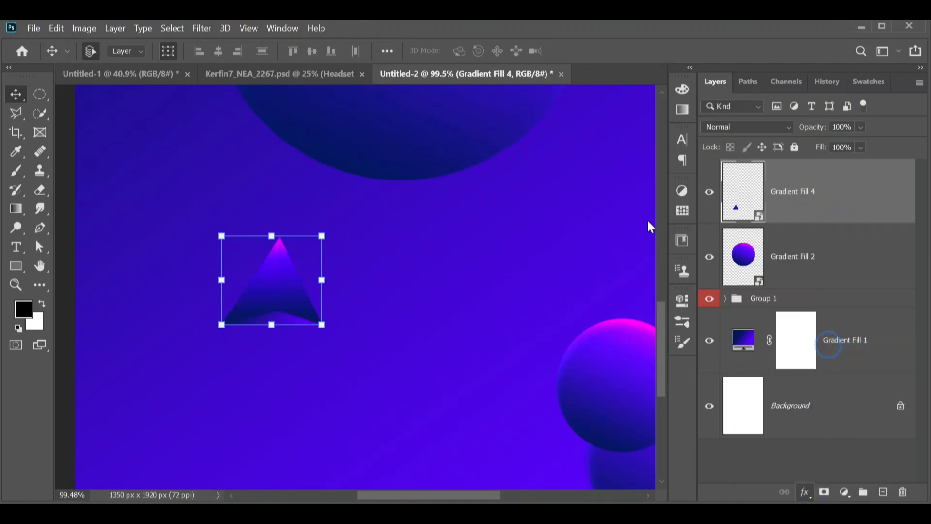
{"action": "left_click", "coordinate": [415, 178]}
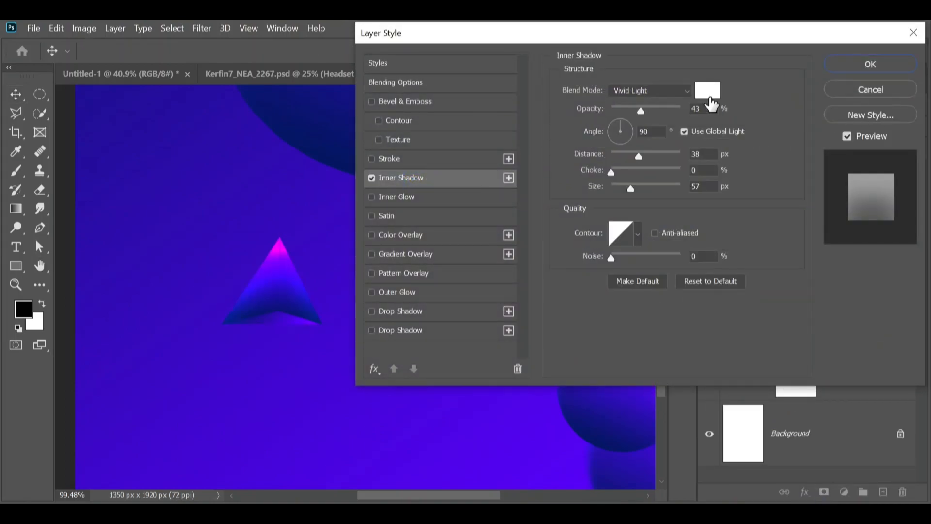
{"action": "left_click", "coordinate": [871, 63]}
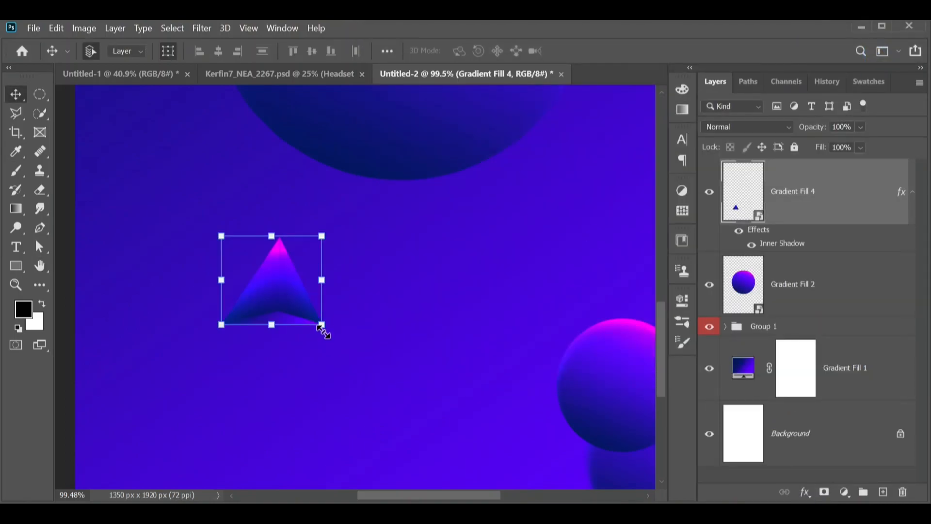
Duplicate the triangle object, rotating and moving copies toward the right and lower-left edges of the poster
{"action": "scroll", "coordinate": [383, 332], "scroll_direction": "down", "scroll_amount": 2}
{"action": "left_click_drag", "start_coordinate": [310, 302], "coordinate": [420, 279]}
{"action": "left_click_drag", "start_coordinate": [557, 229], "coordinate": [568, 255]}
{"action": "left_click_drag", "start_coordinate": [525, 299], "coordinate": [219, 365]}
{"action": "key", "text": "Return"}
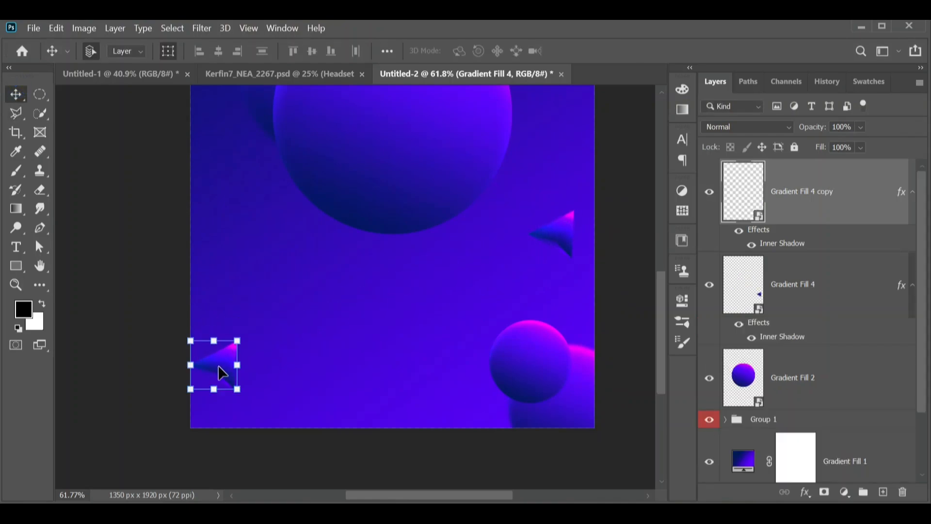
Rotate and enlarge the lower-left triangle copy so it sits on the poster's edge
{"action": "left_click_drag", "start_coordinate": [168, 441], "coordinate": [166, 428]}
{"action": "left_click_drag", "start_coordinate": [186, 370], "coordinate": [208, 347]}
{"action": "left_click_drag", "start_coordinate": [265, 329], "coordinate": [290, 290]}
{"action": "left_click_drag", "start_coordinate": [216, 351], "coordinate": [199, 378]}
{"action": "key", "text": "Return"}
Duplicate the triangle twice more, placing copies at the upper-left edge and near the top center
{"action": "scroll", "coordinate": [285, 381], "scroll_direction": "up", "scroll_amount": 3}
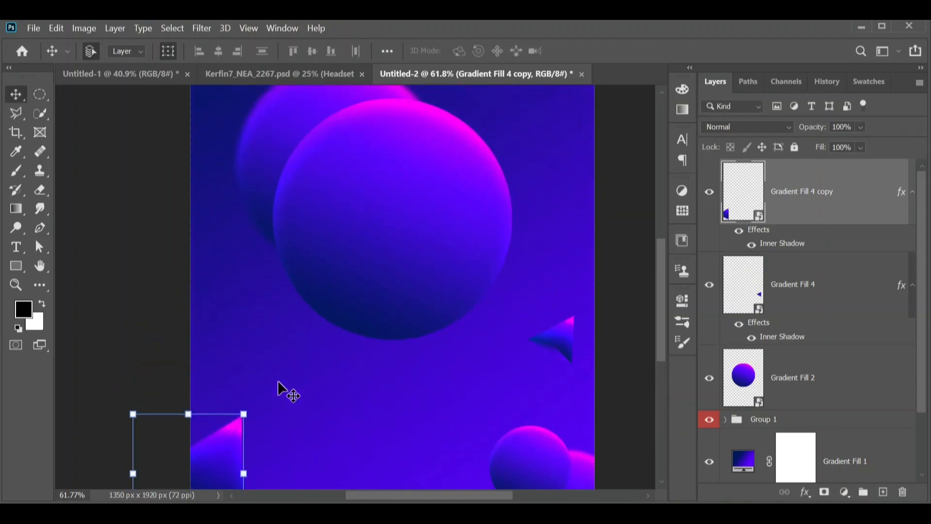
{"action": "scroll", "coordinate": [285, 389], "scroll_direction": "down", "scroll_amount": 4}
{"action": "scroll", "coordinate": [276, 376], "scroll_direction": "up", "scroll_amount": 1}
{"action": "left_click_drag", "start_coordinate": [262, 416], "coordinate": [270, 189]}
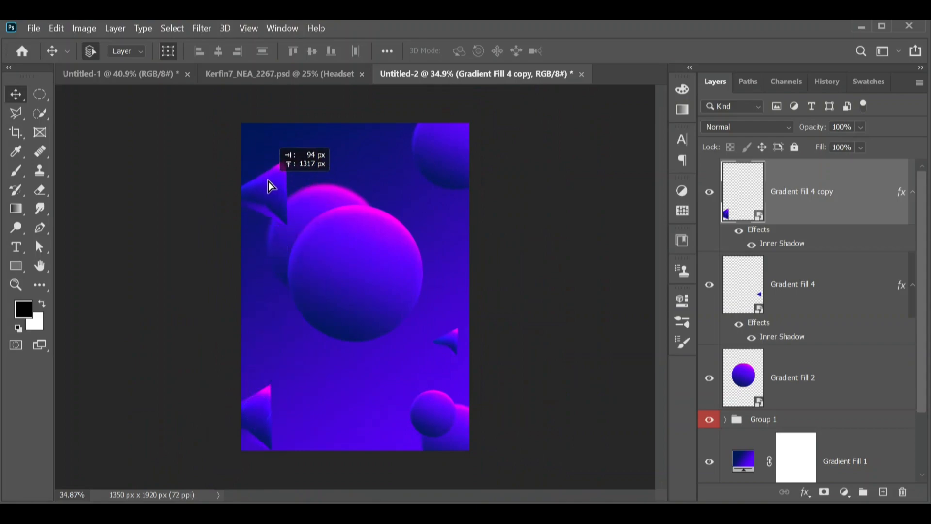
{"action": "left_click_drag", "start_coordinate": [278, 138], "coordinate": [369, 180]}
{"action": "key", "text": "Return"}
{"action": "left_click", "coordinate": [504, 301]}
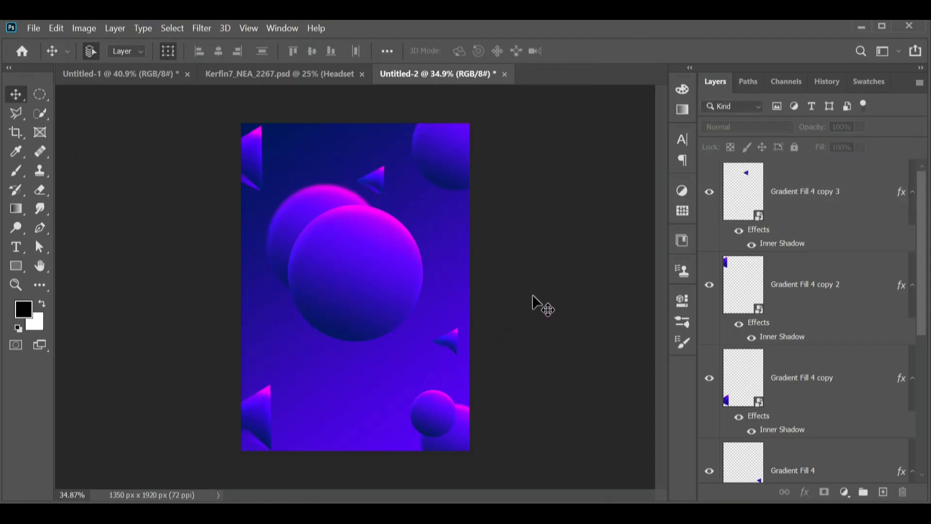
Select all four triangle layers and group them together
{"action": "scroll", "coordinate": [354, 315], "scroll_direction": "up", "scroll_amount": 2}
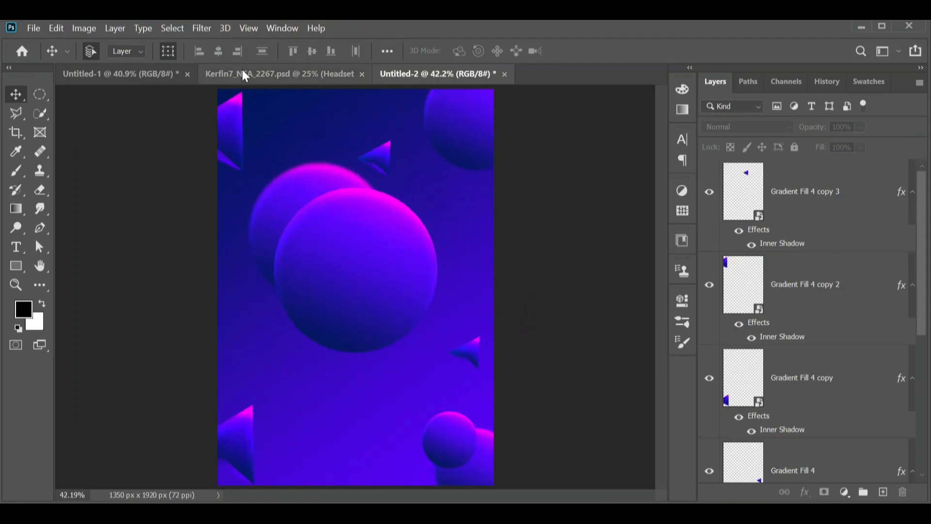
{"action": "left_click", "coordinate": [799, 189]}
{"action": "scroll", "coordinate": [805, 221], "scroll_direction": "down", "scroll_amount": 5}
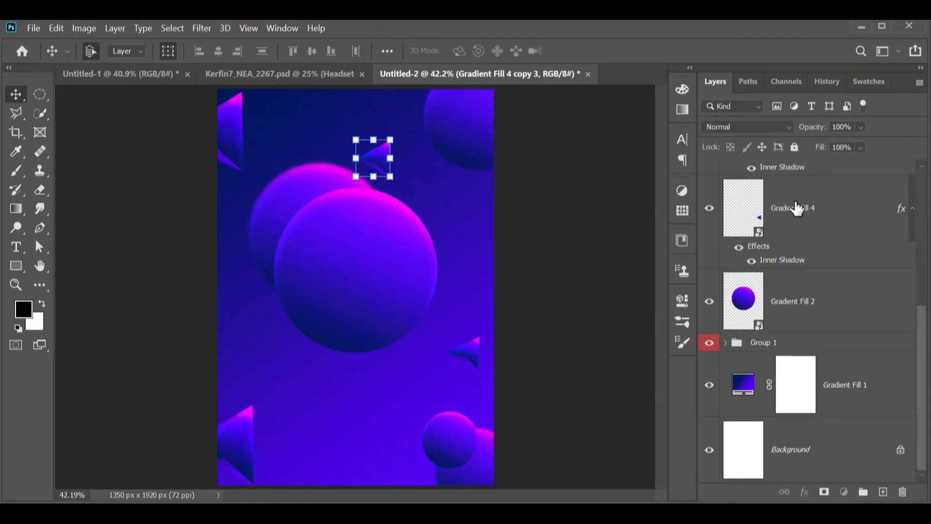
{"action": "left_click", "coordinate": [797, 208], "text": "shift"}
{"action": "key", "text": "ctrl+g"}
Give the triangle group a blue color label
{"action": "right_click", "coordinate": [758, 166]}
{"action": "scroll", "coordinate": [756, 436], "scroll_direction": "down", "scroll_amount": 2}
{"action": "left_click", "coordinate": [707, 474]}
{"action": "left_click", "coordinate": [778, 421]}
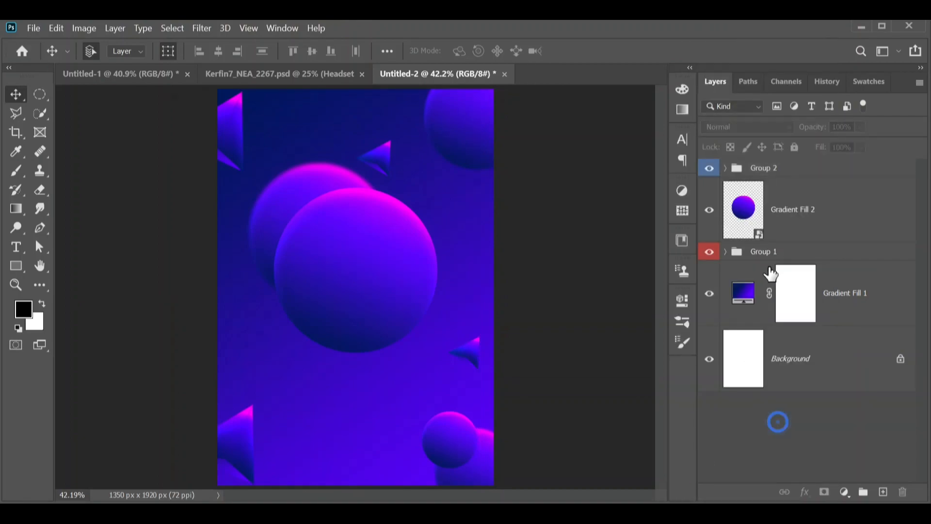
Bring the Headset layer from the Kerfin7_NEA_2267.psd document into the poster
{"action": "left_click", "coordinate": [216, 73]}
{"action": "left_click_drag", "start_coordinate": [315, 309], "coordinate": [351, 281]}
{"action": "scroll", "coordinate": [351, 282], "scroll_direction": "down", "scroll_amount": 6}
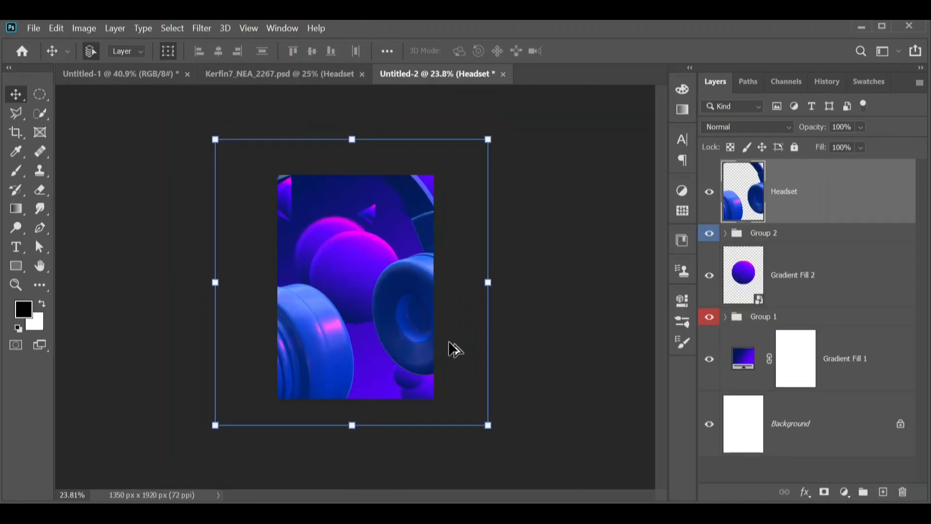
Scale the headset down to about 27% and position it centered over the large glowing sphere
{"action": "left_click_drag", "start_coordinate": [489, 425], "coordinate": [333, 262]}
{"action": "left_click_drag", "start_coordinate": [312, 221], "coordinate": [388, 296]}
{"action": "left_click_drag", "start_coordinate": [409, 338], "coordinate": [380, 281]}
{"action": "scroll", "coordinate": [381, 279], "scroll_direction": "up", "scroll_amount": 2}
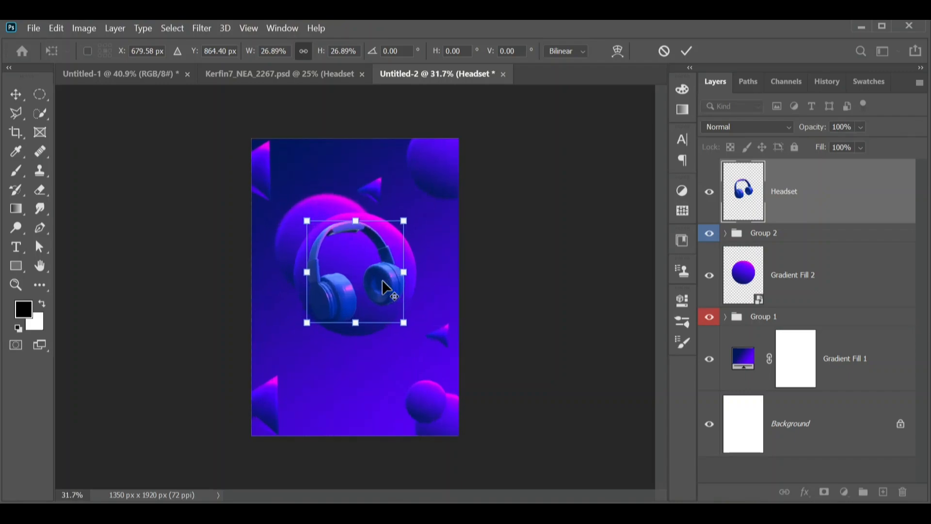
{"action": "key", "text": "alt+space"}
{"action": "left_click", "coordinate": [444, 287]}
{"action": "scroll", "coordinate": [406, 289], "scroll_direction": "up", "scroll_amount": 5}
{"action": "scroll", "coordinate": [403, 287], "scroll_direction": "down", "scroll_amount": 2}
{"action": "left_click_drag", "start_coordinate": [404, 278], "coordinate": [404, 278]}
{"action": "left_click_drag", "start_coordinate": [422, 335], "coordinate": [426, 340]}
{"action": "left_click_drag", "start_coordinate": [413, 292], "coordinate": [410, 289]}
{"action": "key", "text": "Return"}
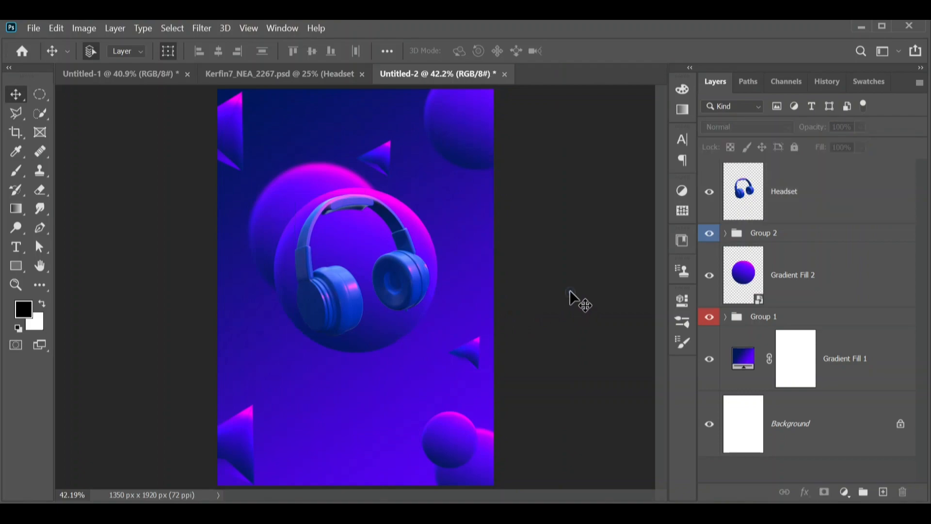
Add a paragraph text box of placeholder text below the headset in Montserrat SemiBold 30 pt with 44 pt leading
{"action": "scroll", "coordinate": [541, 297], "scroll_direction": "down", "scroll_amount": 1}
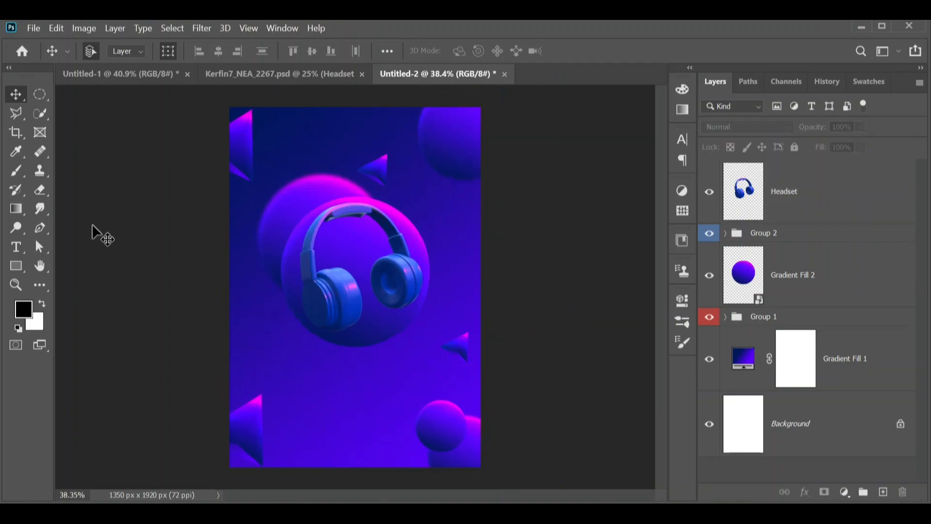
{"action": "left_click", "coordinate": [24, 247]}
{"action": "left_click_drag", "start_coordinate": [283, 374], "coordinate": [416, 412]}
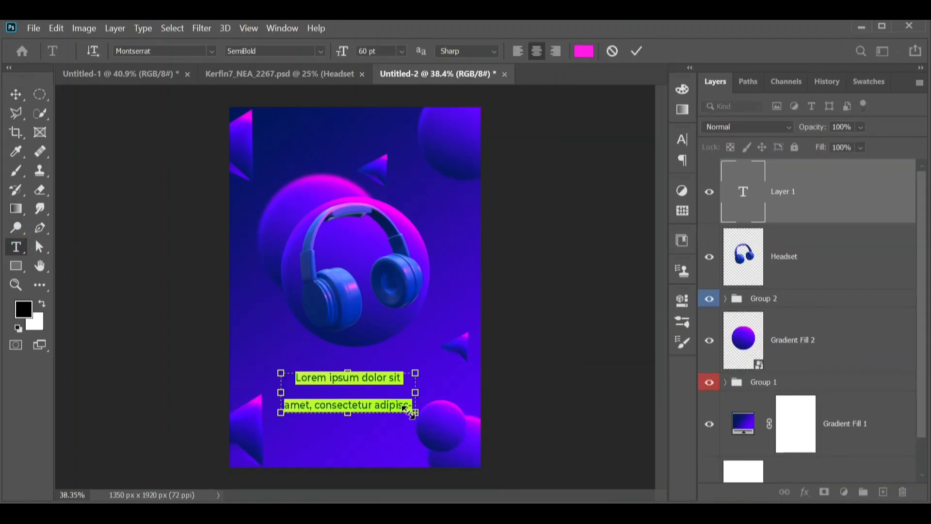
{"action": "key", "text": "ctrl+t"}
{"action": "left_click", "coordinate": [578, 178]}
{"action": "left_click", "coordinate": [557, 322]}
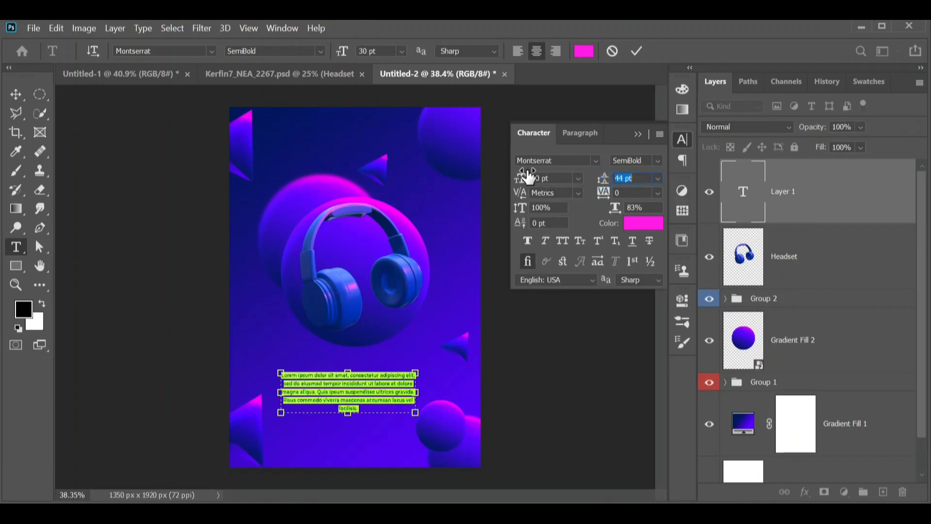
{"action": "left_click_drag", "start_coordinate": [422, 421], "coordinate": [429, 425]}
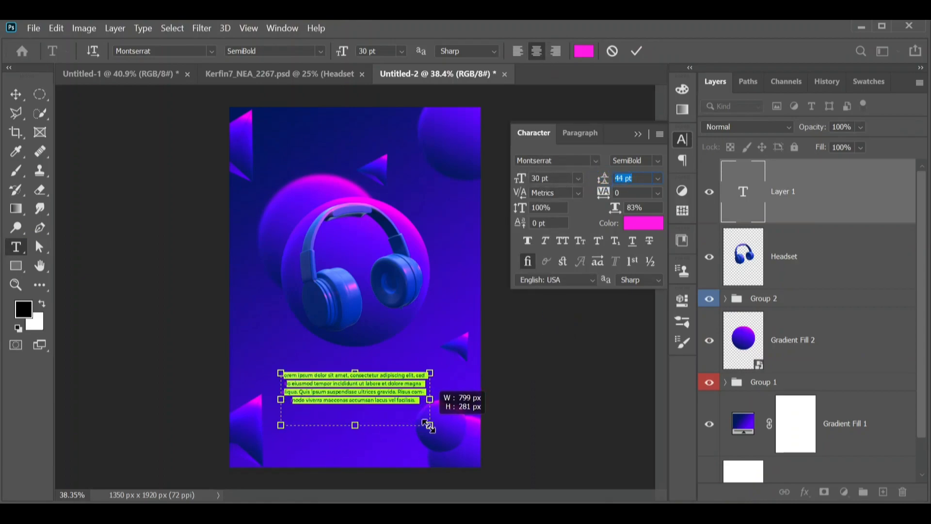
Set the paragraph text to 36 pt, center it below the headset and color it pink
{"action": "left_click", "coordinate": [578, 178]}
{"action": "left_click", "coordinate": [553, 334]}
{"action": "left_click", "coordinate": [16, 95]}
{"action": "left_click_drag", "start_coordinate": [366, 406], "coordinate": [253, 375]}
{"action": "left_click", "coordinate": [14, 248]}
{"action": "left_click", "coordinate": [646, 223]}
{"action": "left_click_drag", "start_coordinate": [481, 190], "coordinate": [484, 133]}
{"action": "key", "text": "Return"}
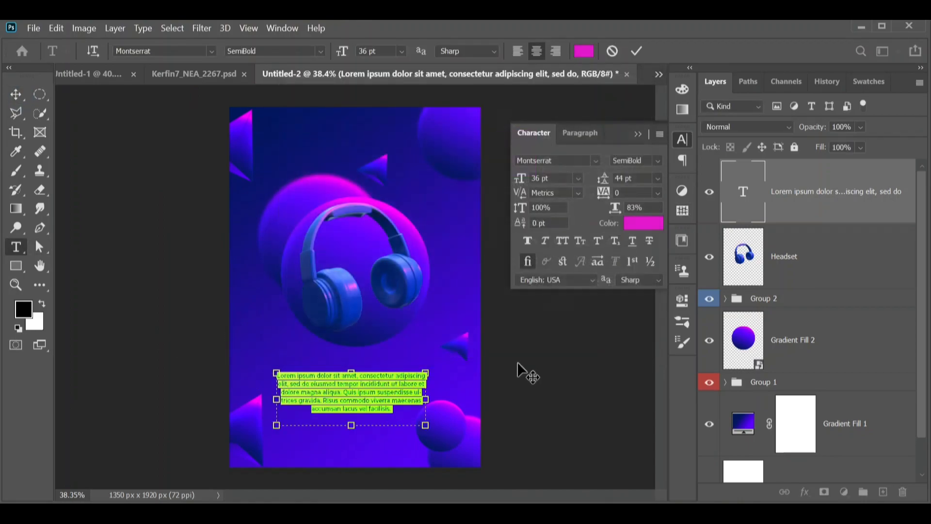
Draw a 540 × 134 px rectangle below the text with no fill, a 5.71 px pink stroke and 104 px rounded corners
{"action": "left_click", "coordinate": [16, 266]}
{"action": "left_click_drag", "start_coordinate": [299, 429], "coordinate": [400, 455]}
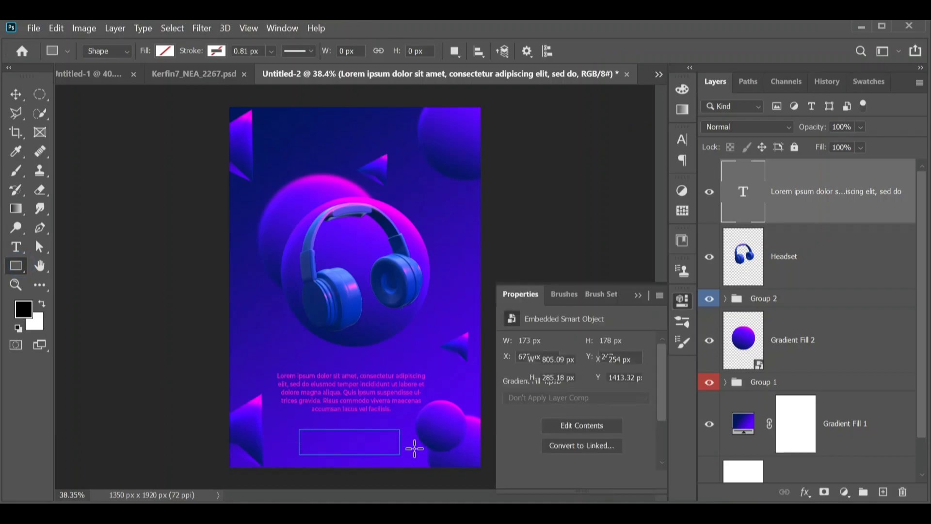
{"action": "left_click", "coordinate": [217, 53]}
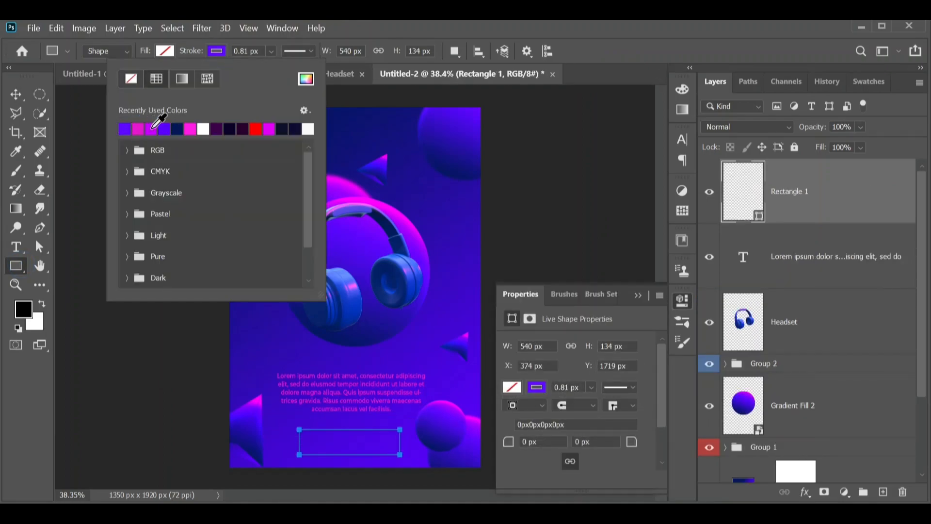
{"action": "left_click_drag", "start_coordinate": [272, 50], "coordinate": [276, 68]}
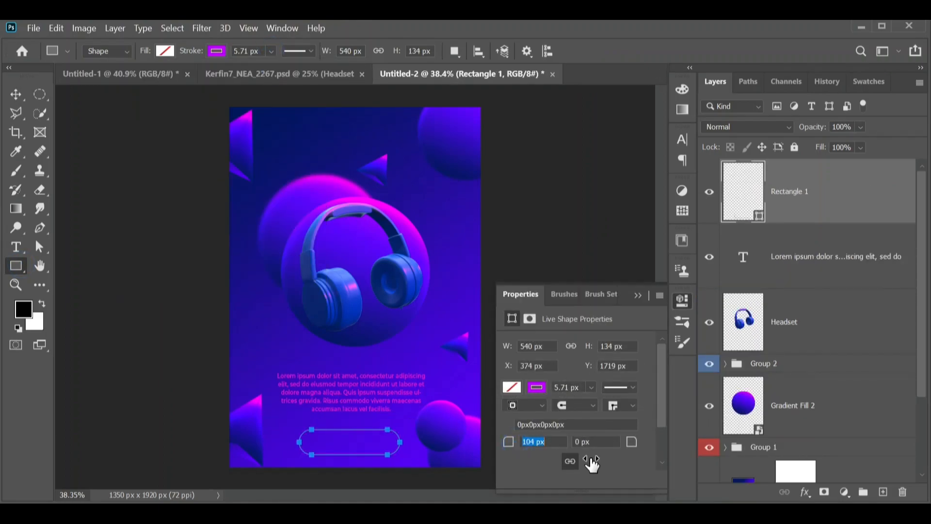
Add SHOP NOW text centered inside the rounded rectangle button
{"action": "key", "text": "t"}
{"action": "left_click", "coordinate": [351, 454]}
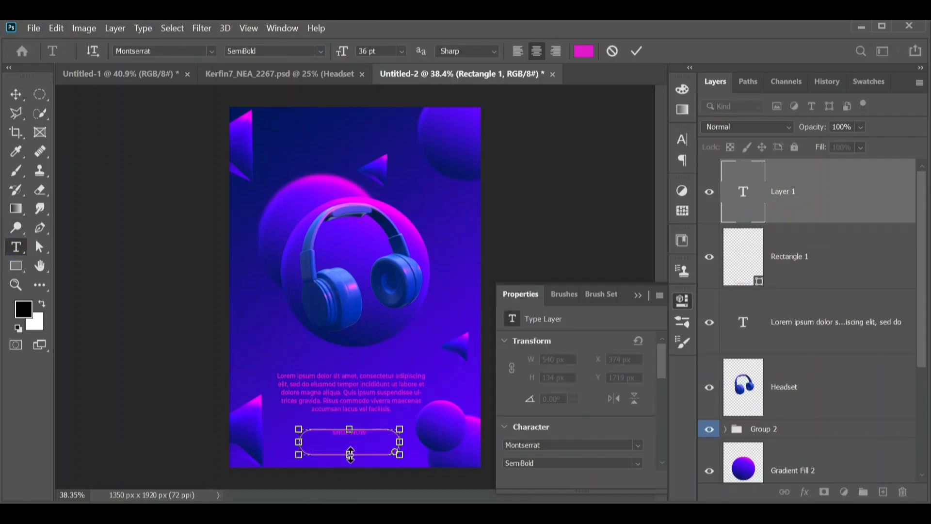
{"action": "key", "text": "ctrl+t"}
{"action": "mouse_move", "coordinate": [346, 435]}
{"action": "left_mouse_down"}
{"action": "mouse_move", "coordinate": [328, 443]}
{"action": "mouse_move", "coordinate": [339, 446]}
{"action": "left_mouse_up"}
{"action": "left_click", "coordinate": [556, 368]}
{"action": "left_click", "coordinate": [15, 94]}
{"action": "left_click", "coordinate": [562, 333]}
{"action": "left_click", "coordinate": [682, 140]}
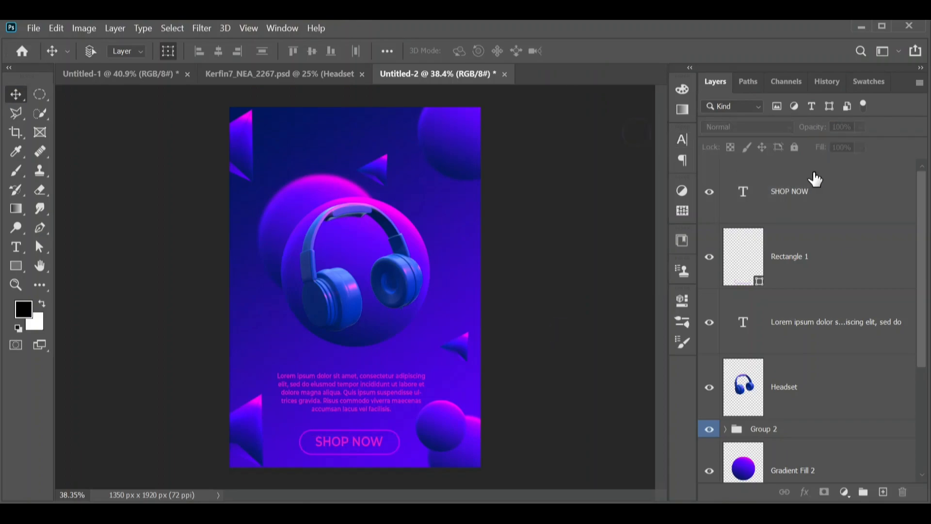
{"action": "key", "text": "ctrl+0"}
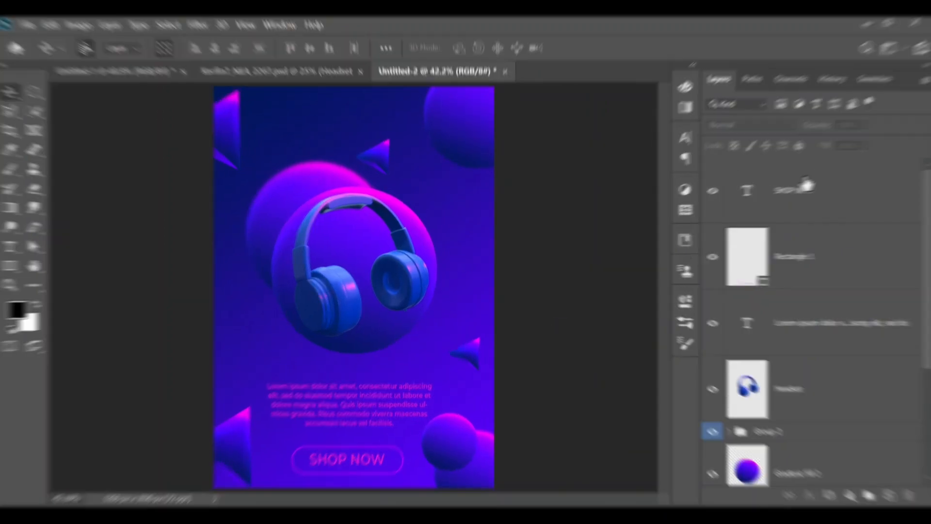